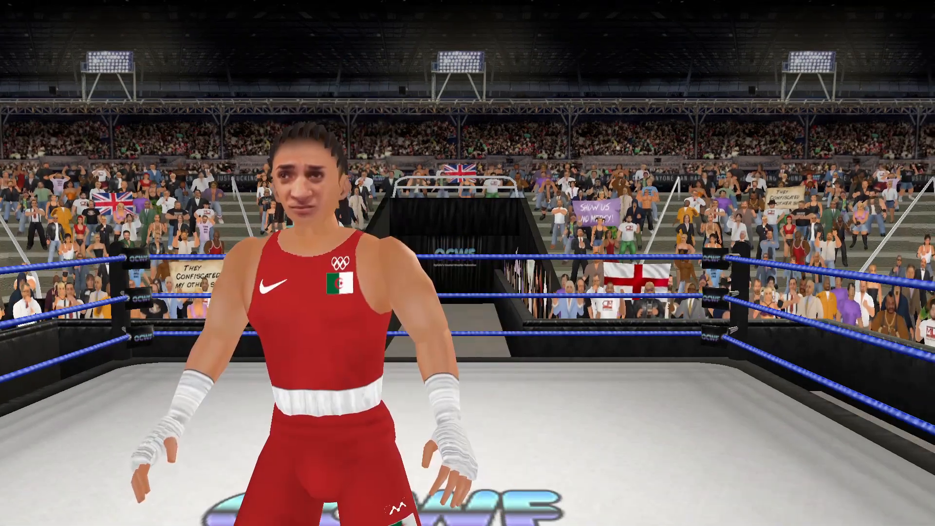
Step: Enable the Display object in the Match_Setup scene using the in-game Object Explorer, and close the explorer overlay
key("F7")
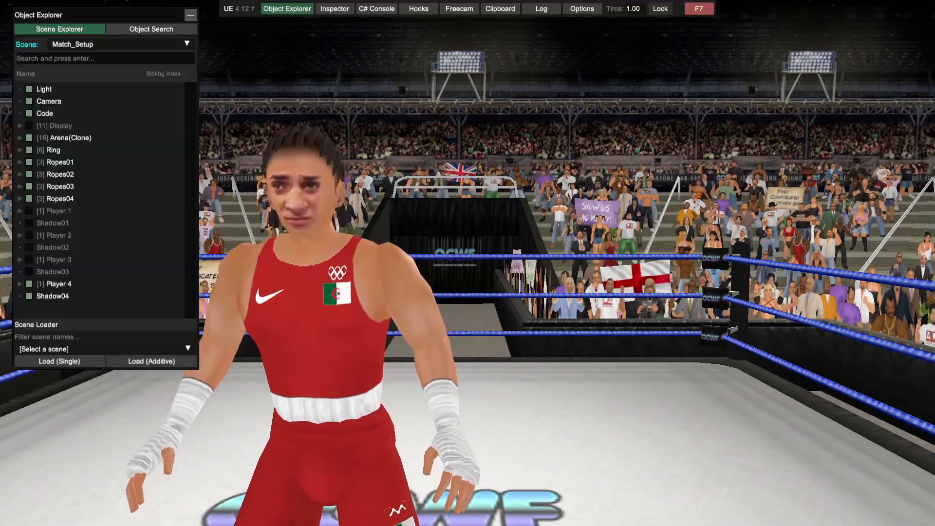
left_click(28, 126)
key("F7")
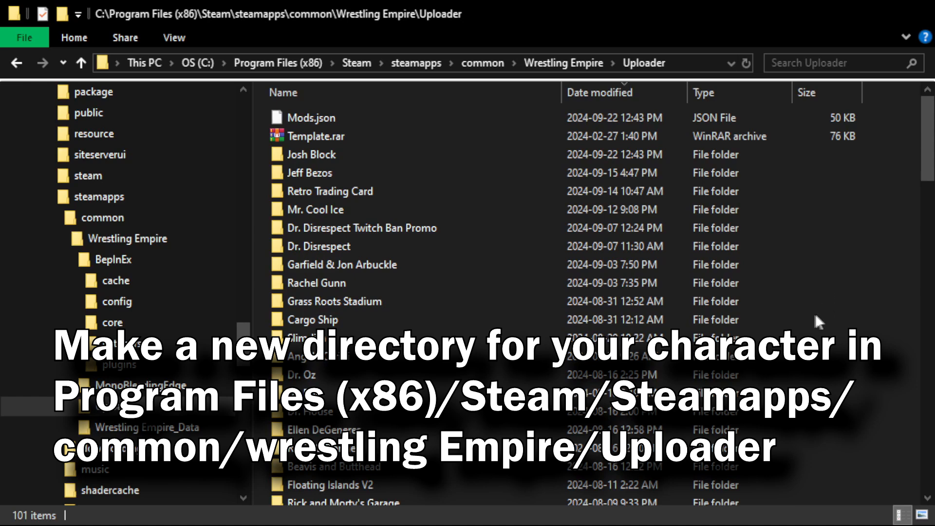
Step: Create a new folder named Imane Khelif in the Wrestling Empire Uploader directory
key("ctrl+shift+n")
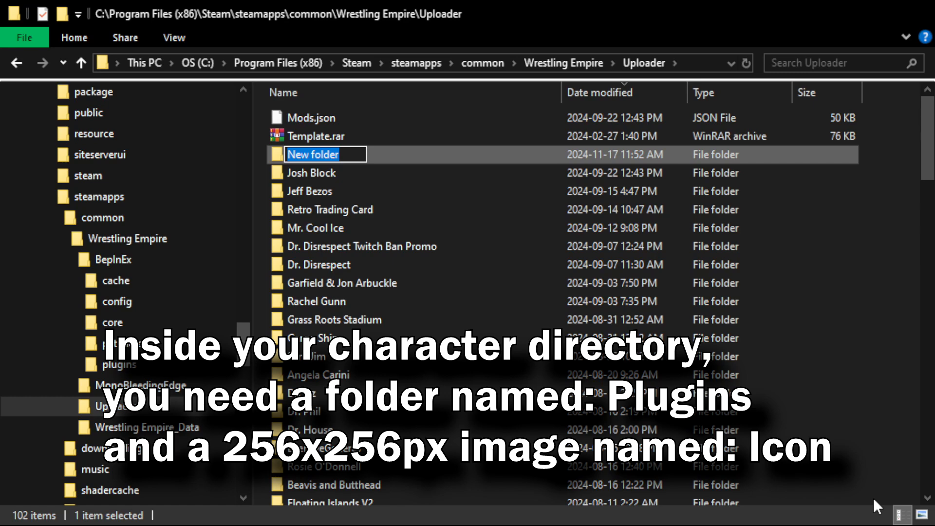
type("Imane Khelif")
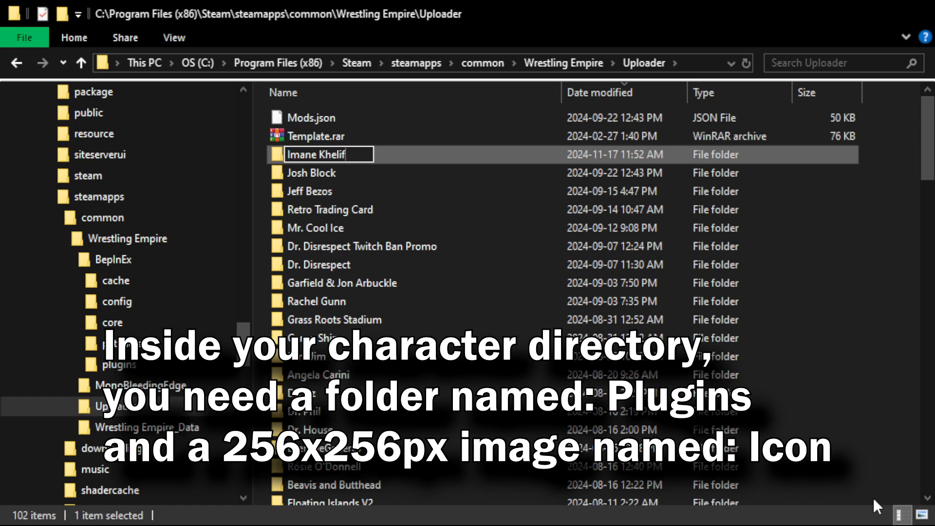
key("Return")
Step: Paste the copied plugins folder, icon.png and manifest.txt into the Imane Khelif folder, and delete manifest.txt
double_click(316, 154)
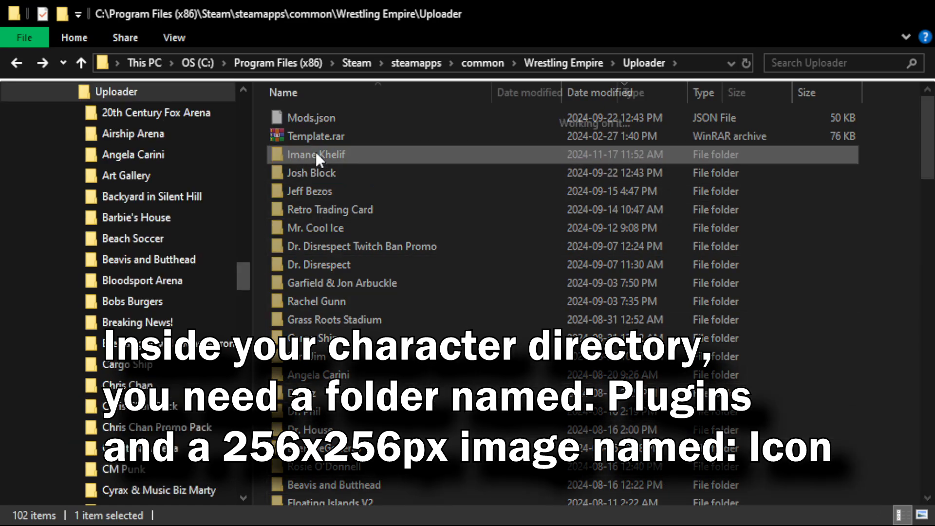
key("ctrl+v")
left_click(317, 156)
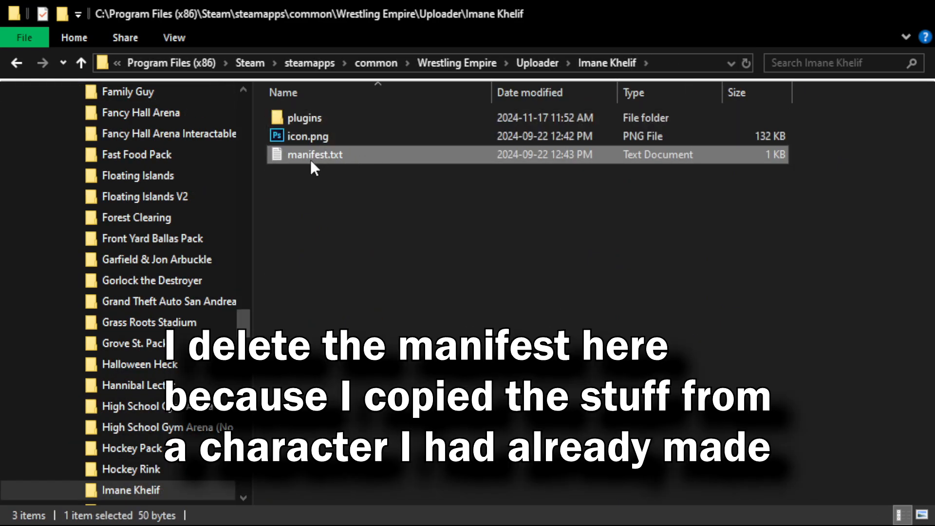
key("Delete")
Step: Open the new mod's plugins folder and examine its assets, import and videos subfolders
double_click(308, 120)
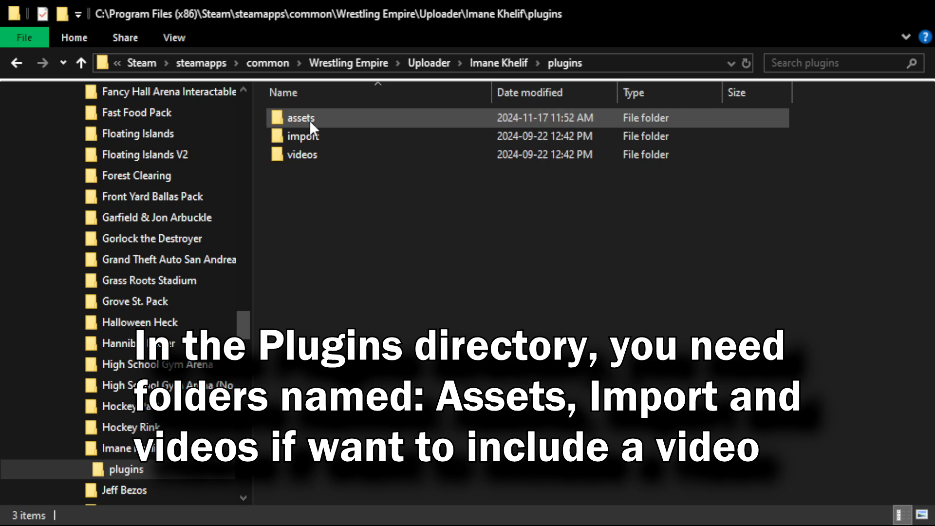
left_click(309, 120)
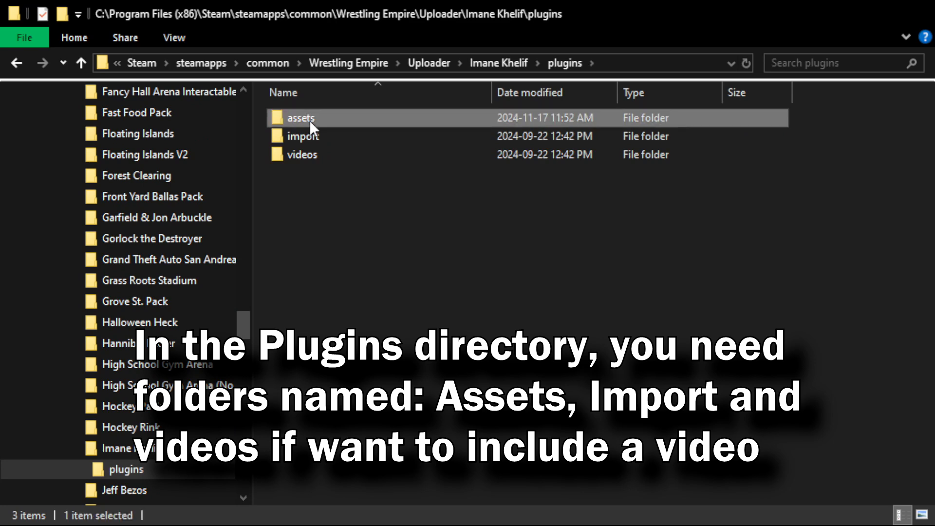
left_click(309, 119, "ctrl")
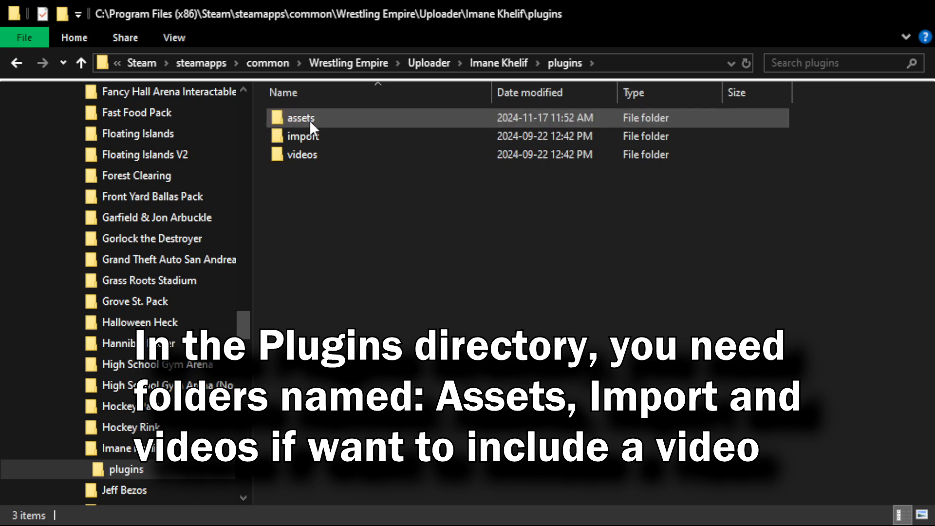
left_click(308, 120)
left_click(309, 120, "ctrl")
left_click(309, 120)
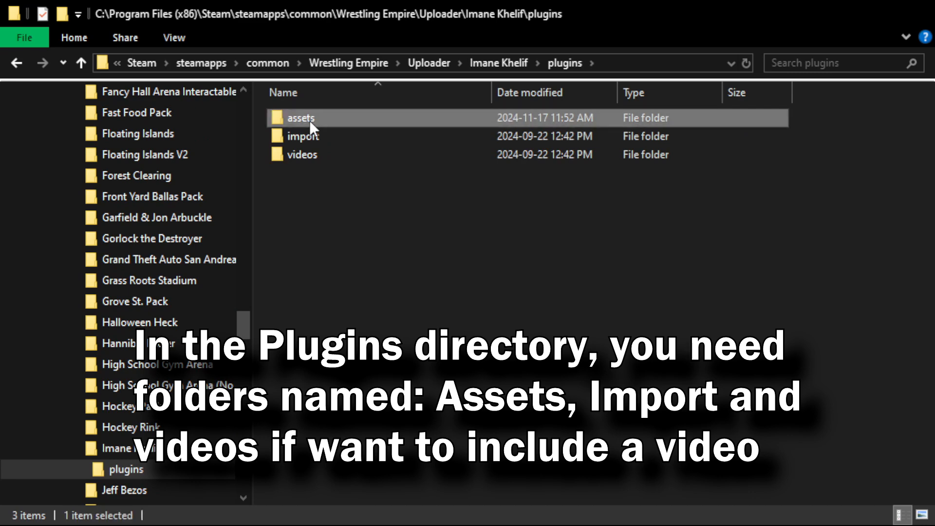
left_click(309, 119, "ctrl")
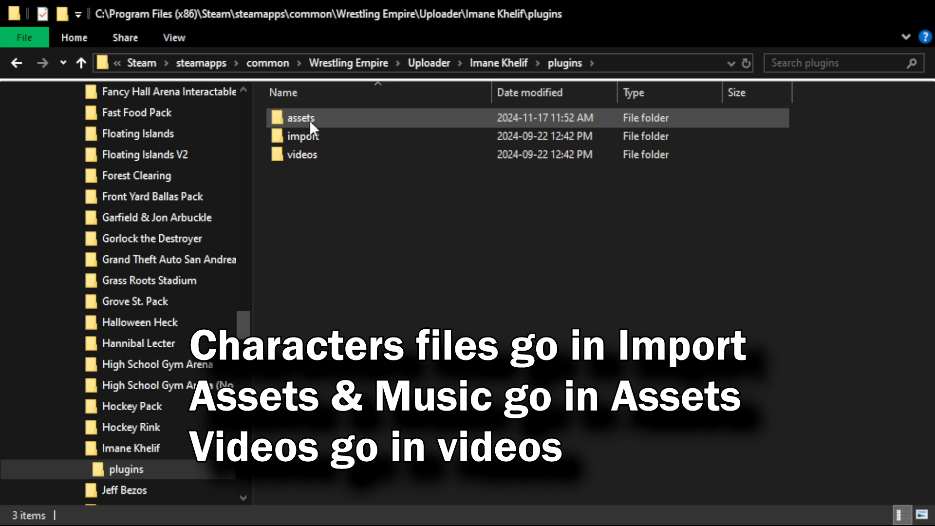
left_click(309, 120)
left_click(309, 120, "ctrl")
left_click(309, 120)
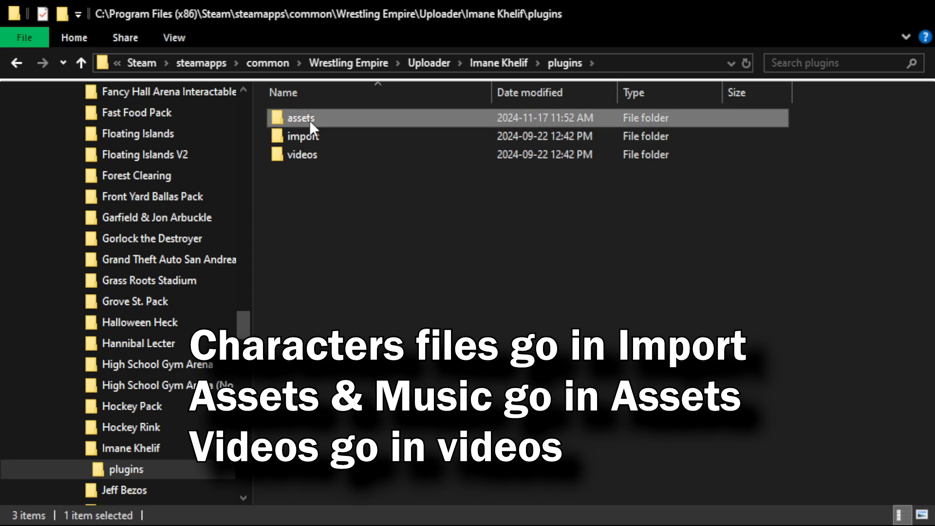
left_click(309, 120, "ctrl")
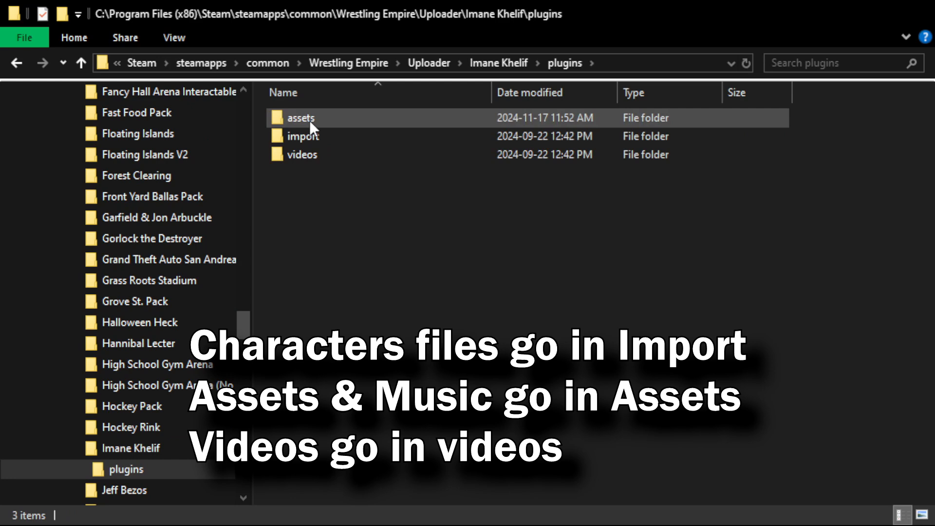
left_click(309, 120)
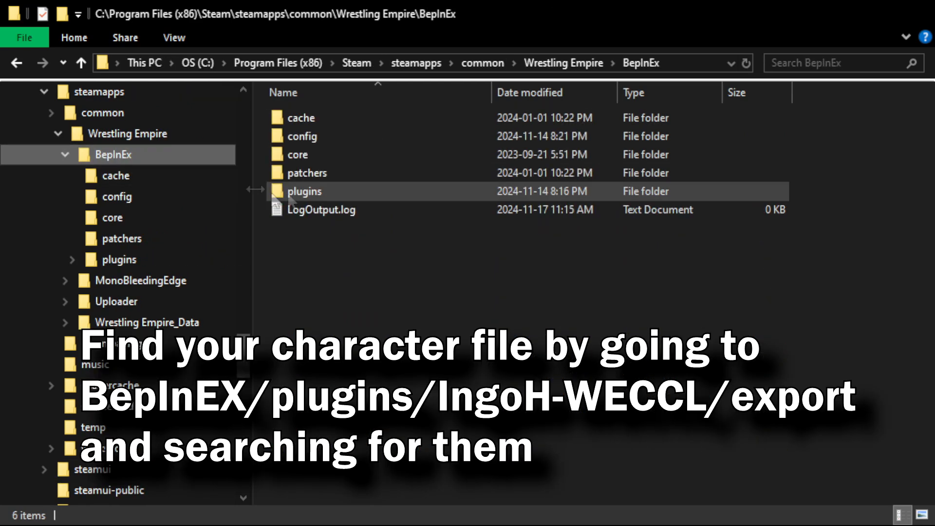
Step: Open the Export folder of the IngoH-WECCL plugin under BepInEx\plugins
double_click(312, 191)
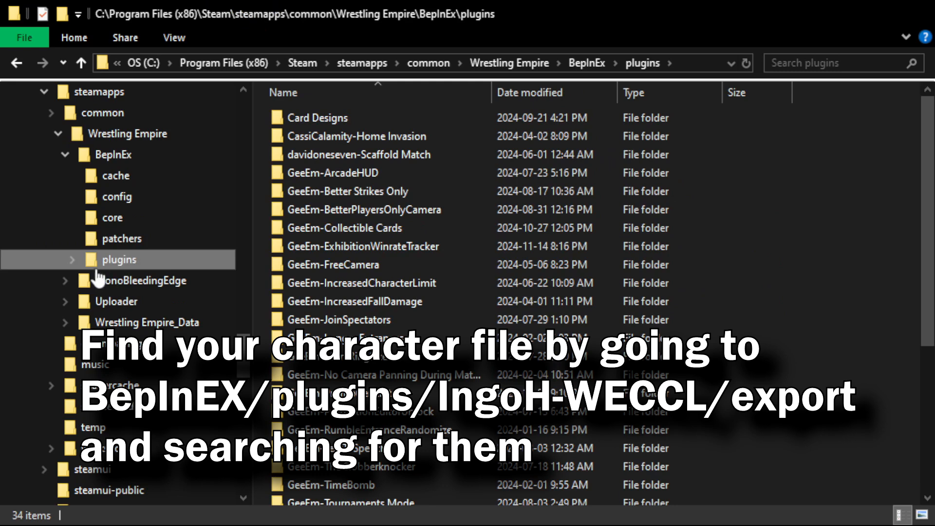
left_click(72, 259)
scroll(119, 272, "down", 3)
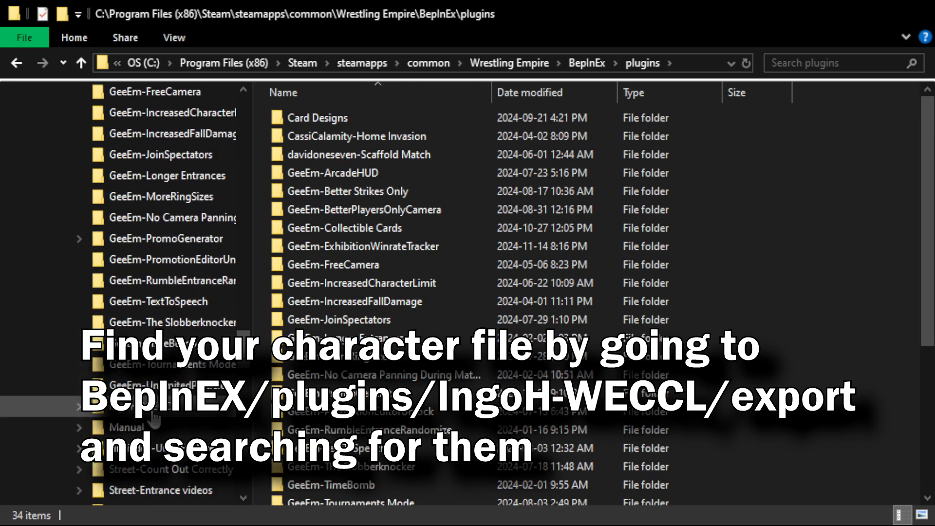
left_click(154, 409)
double_click(302, 161)
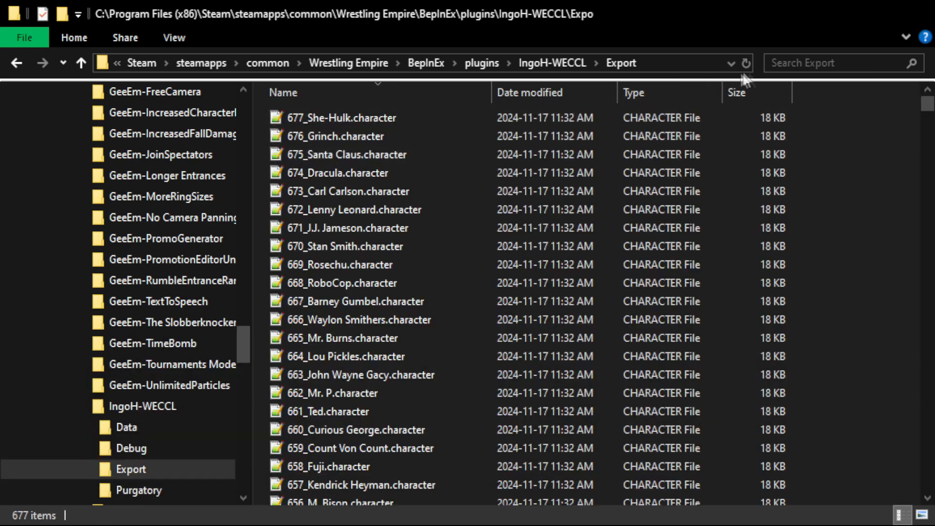
Step: Search the Export folder for "imane" and copy 647_Imane Khelif.character into the Imane Khelif mod's plugins\import folder
left_click(840, 61)
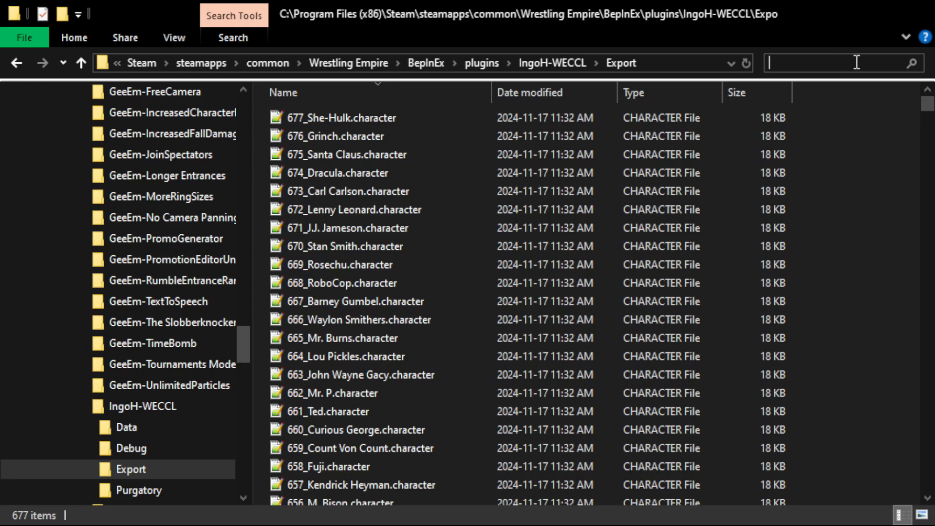
type("imane")
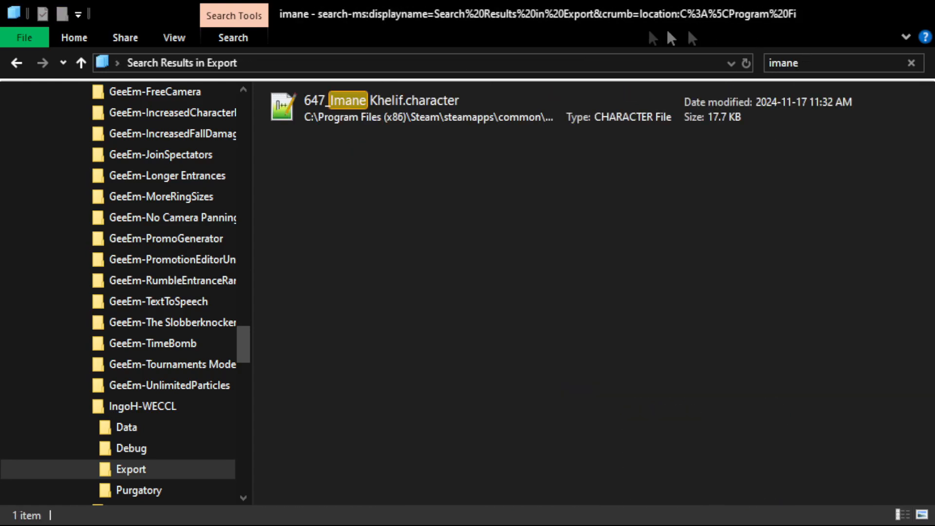
left_click(407, 127)
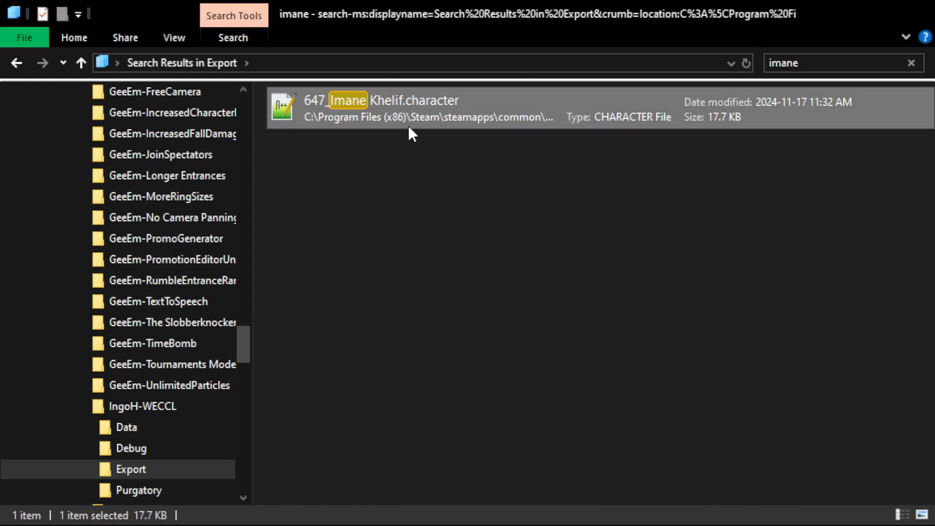
left_click(911, 63)
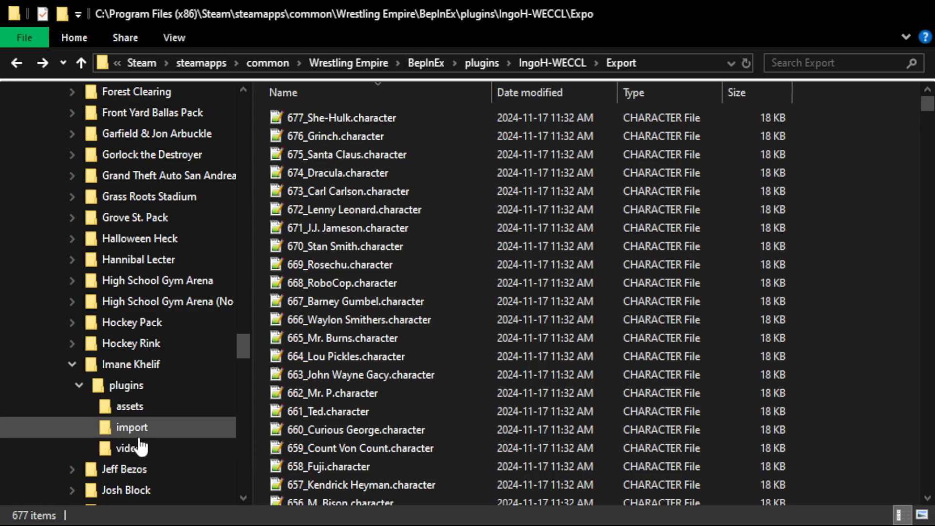
left_click(131, 428)
key("ctrl+v")
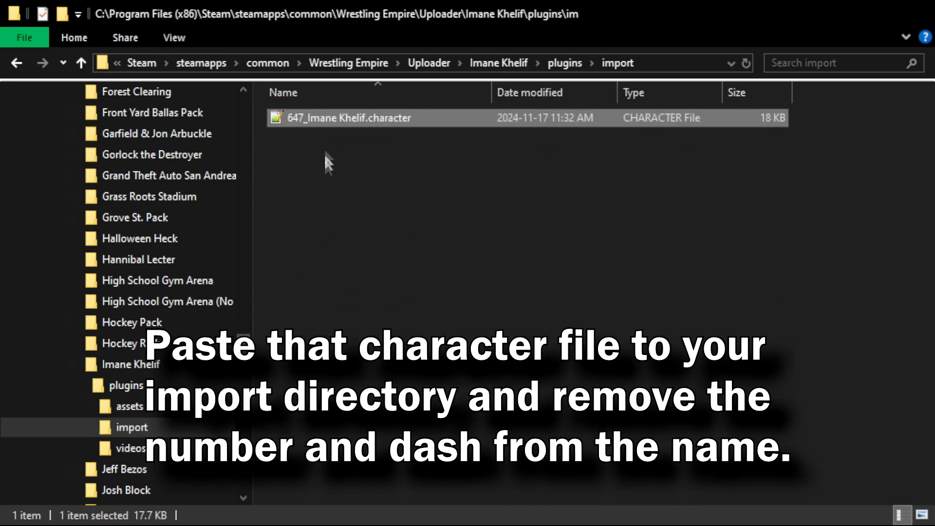
Step: Rename the copied character file as Imane Khelif.character, removing the number and underscore prefix
left_click(304, 117)
left_click(307, 117)
key("shift+Home")
key("BackSpace")
key("Return")
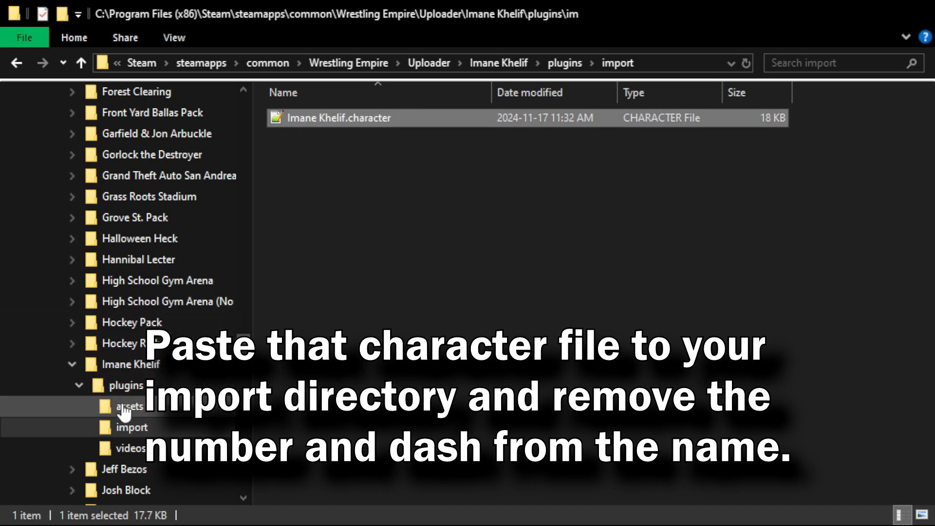
Step: Open Imane Khelif.character in the text editor and examine its Custom/Manual texture references and its musicC entry
double_click(326, 119)
left_click(168, 244)
scroll(167, 242, "down", 2)
scroll(168, 242, "down", 13)
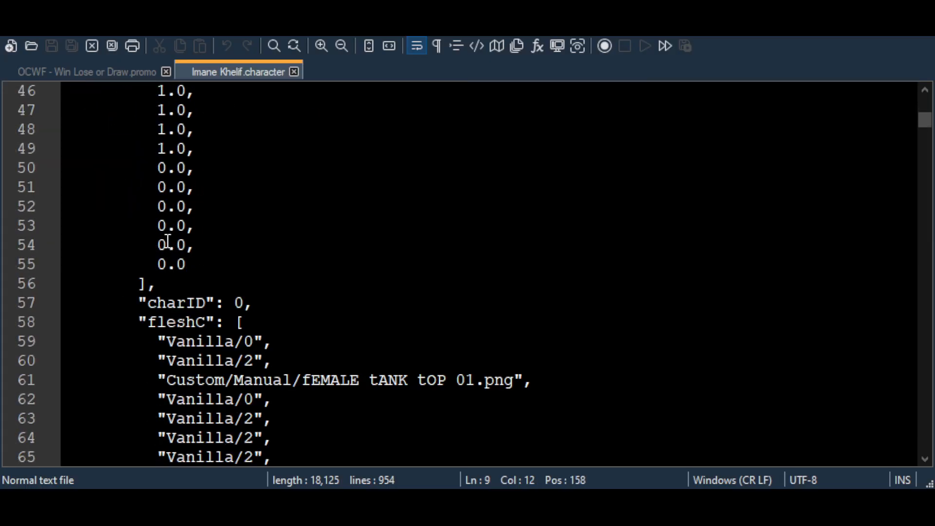
scroll(168, 242, "down", 20)
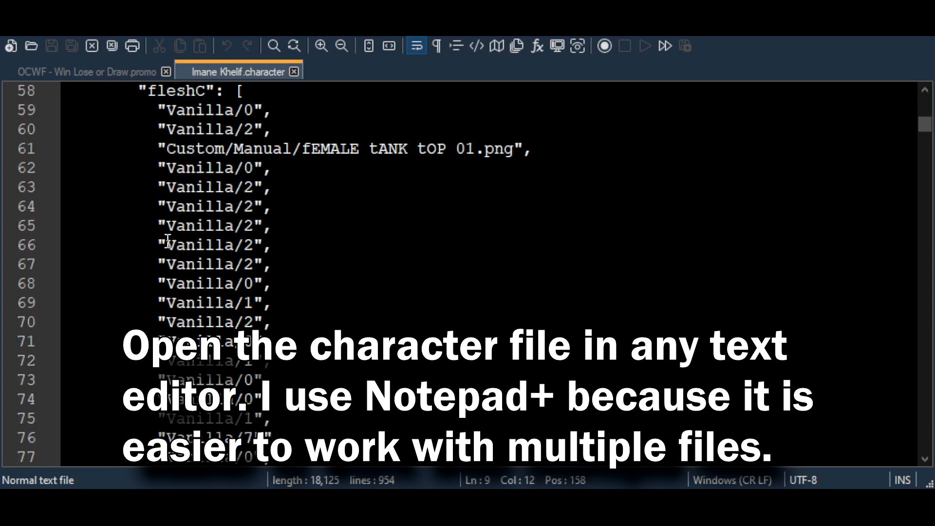
scroll(167, 242, "down", 20)
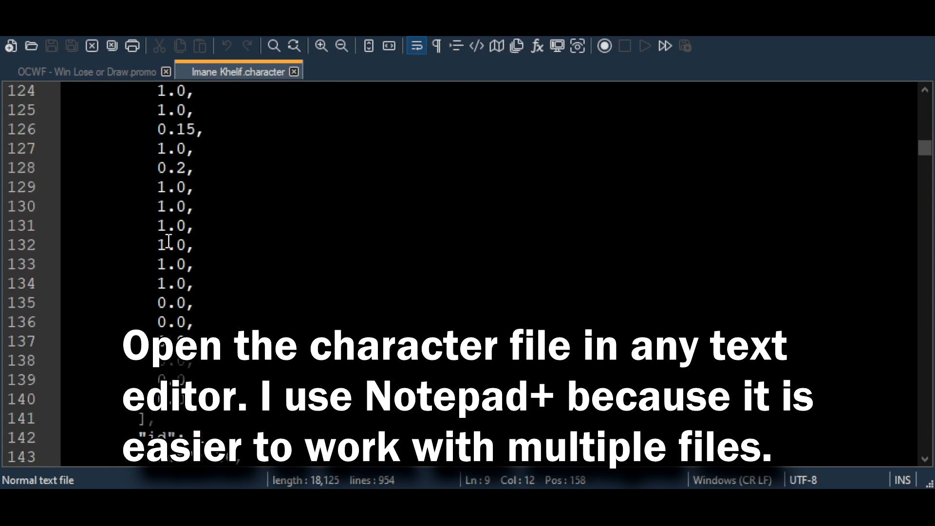
scroll(176, 240, "down", 6)
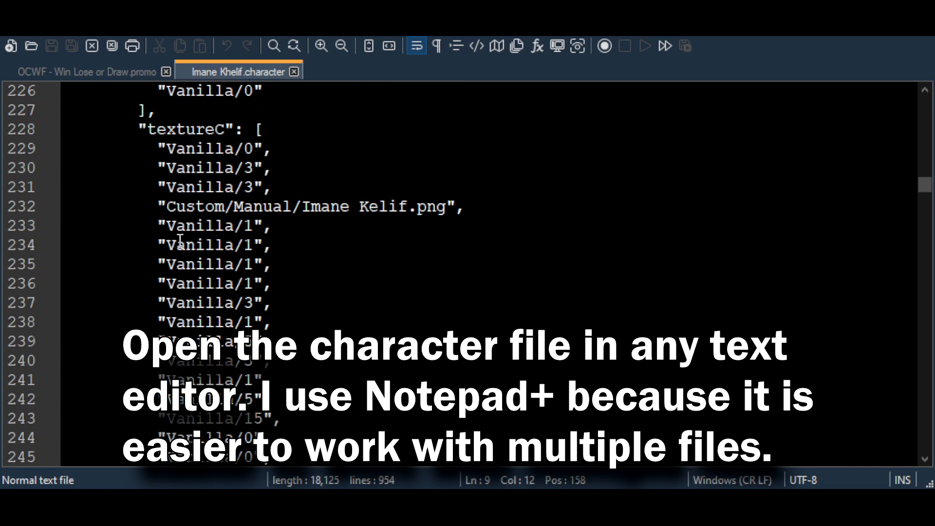
left_click_drag(359, 206, 321, 209)
scroll(324, 224, "down", 1)
scroll(327, 239, "down", 4)
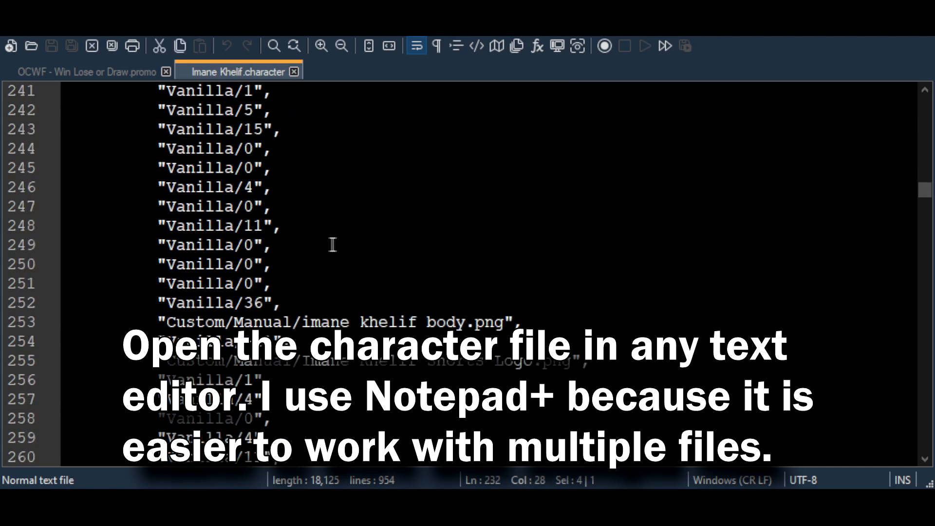
scroll(333, 373, "down", 5)
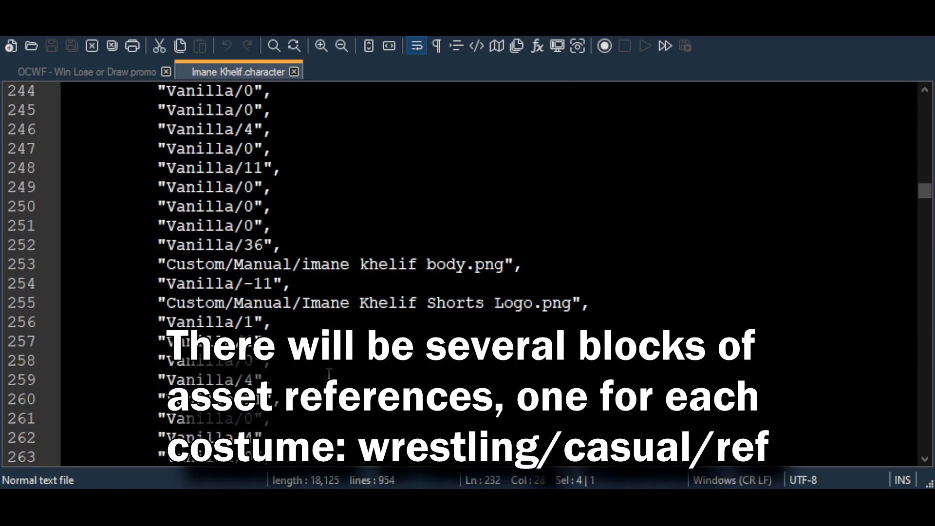
scroll(333, 373, "down", 16)
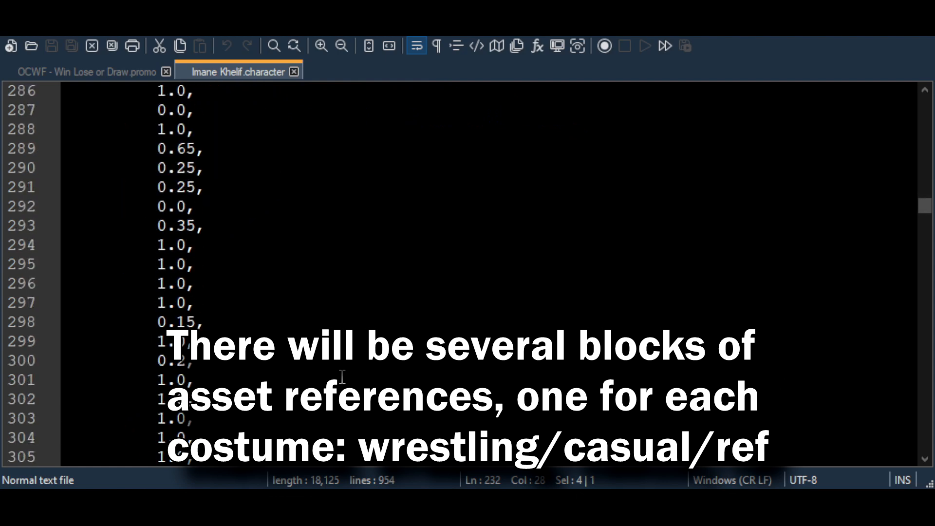
scroll(343, 376, "up", 20)
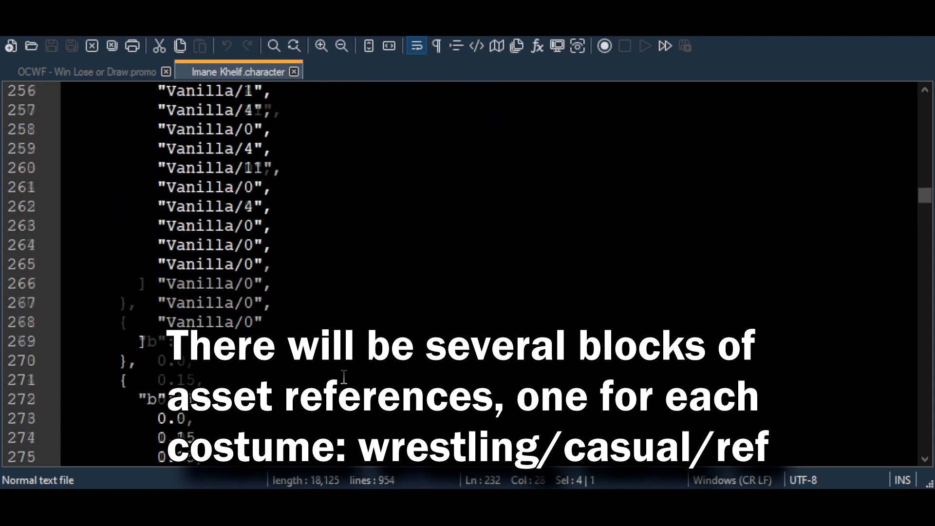
scroll(343, 375, "up", 16)
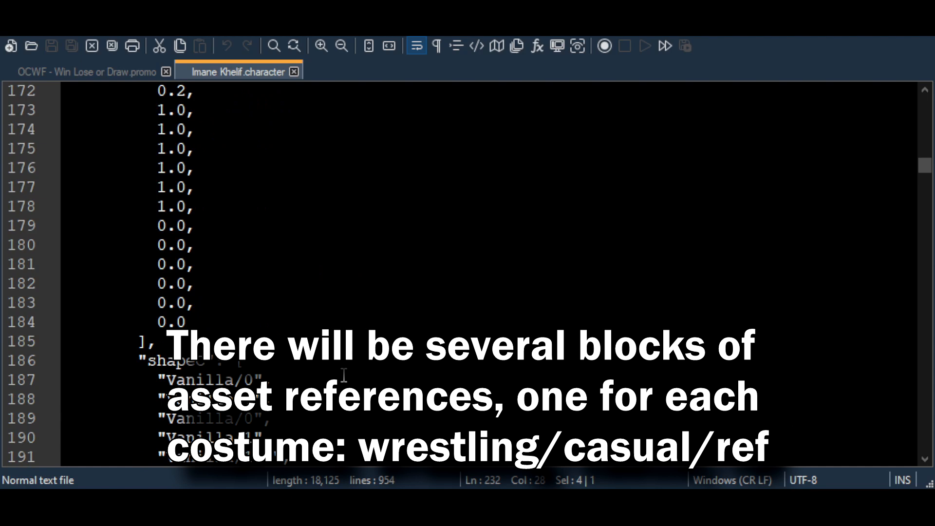
left_click_drag(928, 165, 927, 418)
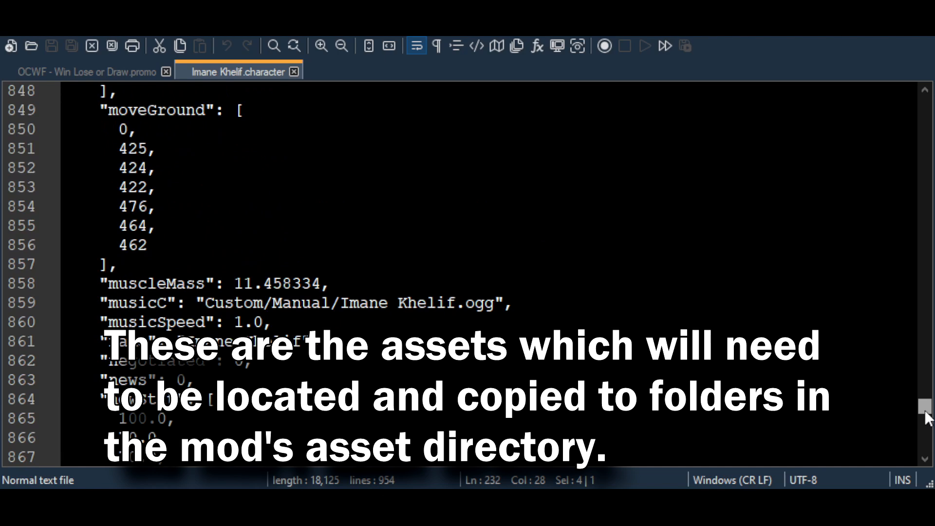
left_click_drag(495, 306, 212, 319)
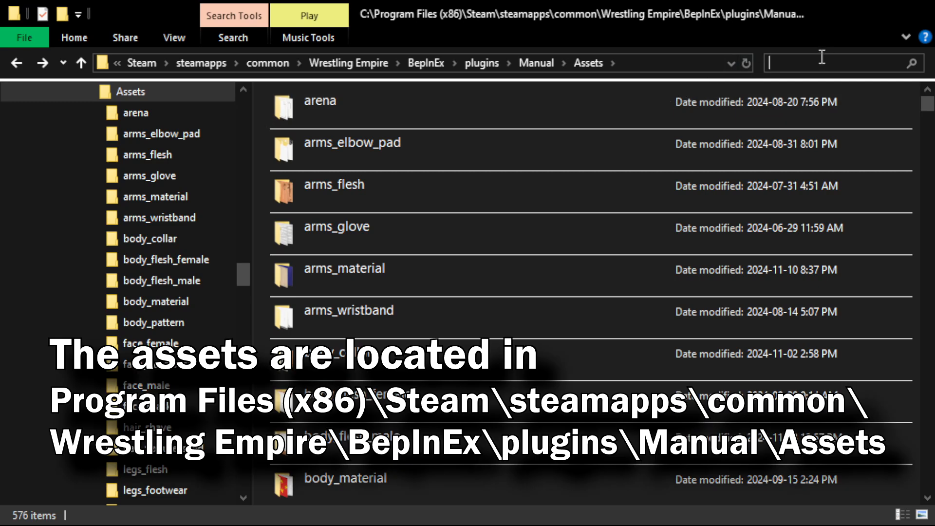
Step: Search the BepInEx\plugins\Manual\Assets folder for "ima" and select the Imane Khelif textures and music file for copying
left_click(821, 57)
type("ima")
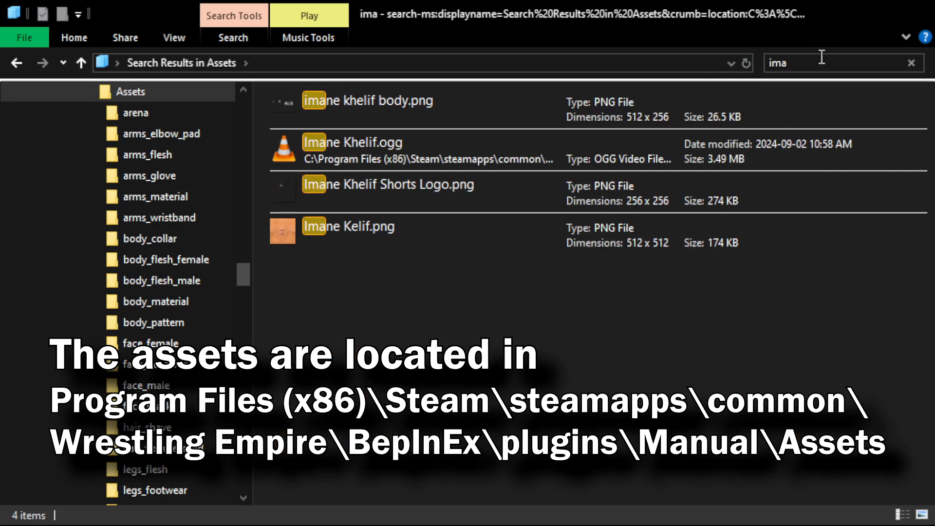
left_click(411, 118)
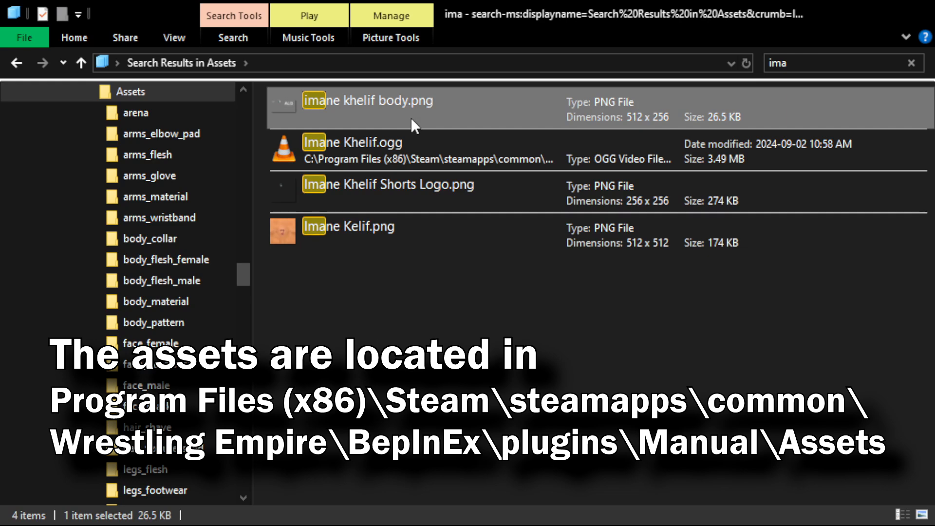
left_click(387, 151, "ctrl")
left_click(368, 191, "ctrl")
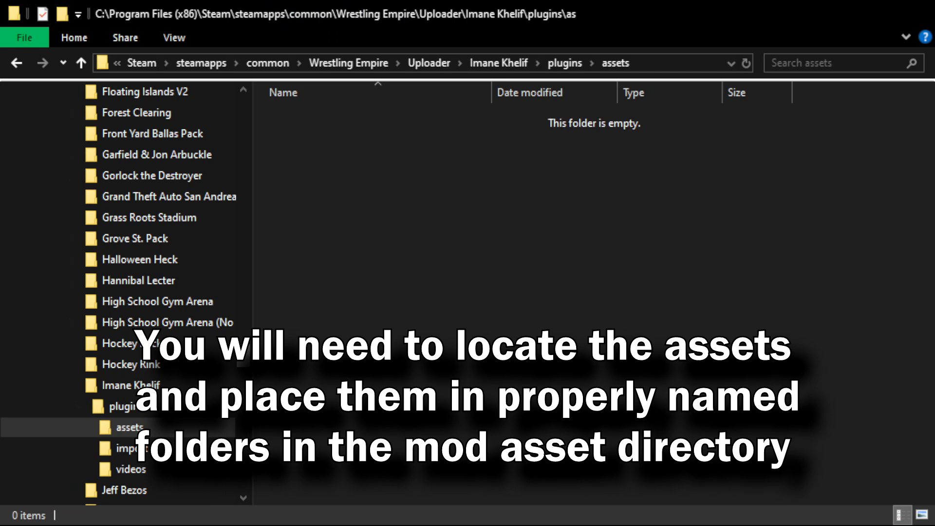
Step: Create a folder named body_flesh_female inside the Imane Khelif mod's plugins\assets folder
key("ctrl+shift+n")
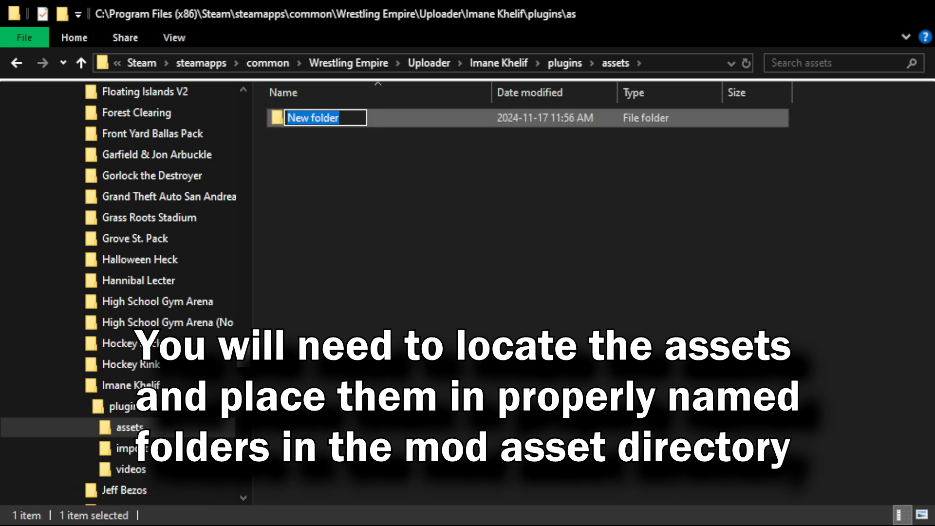
type("body_")
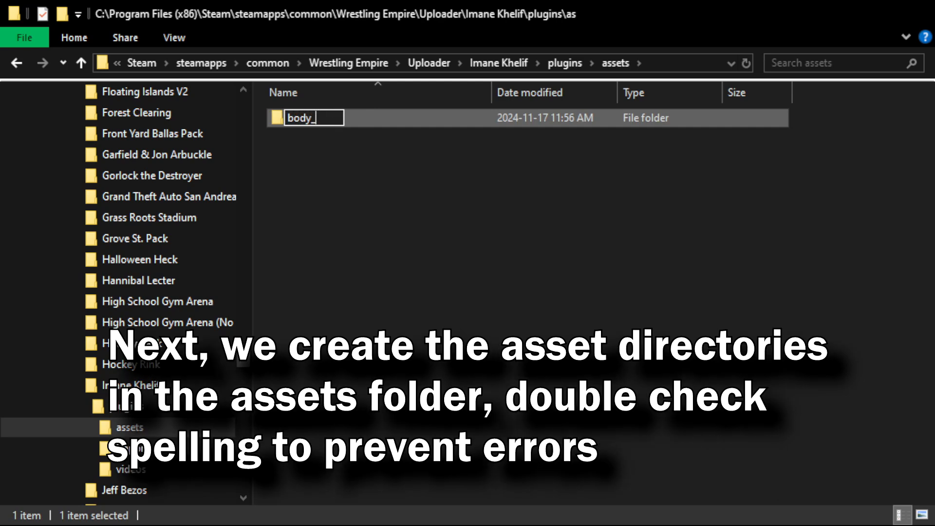
type("flesh_fe")
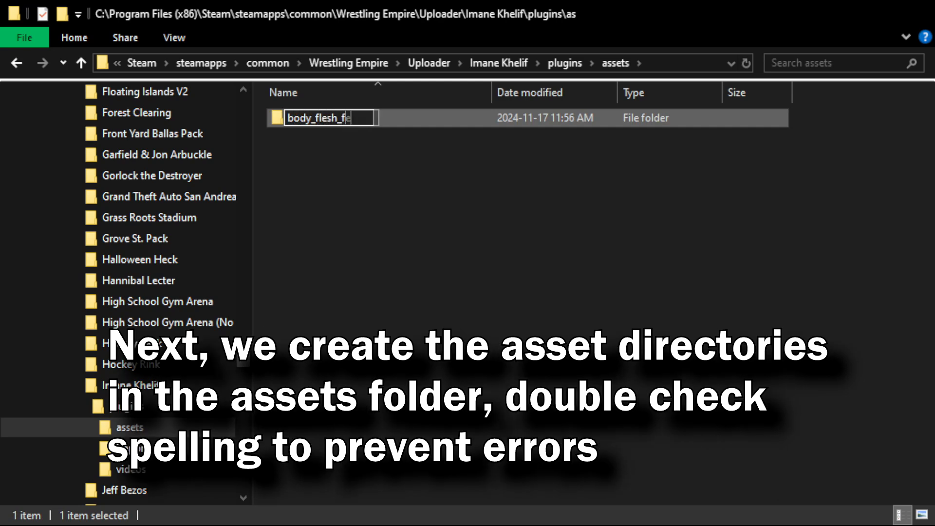
type("male")
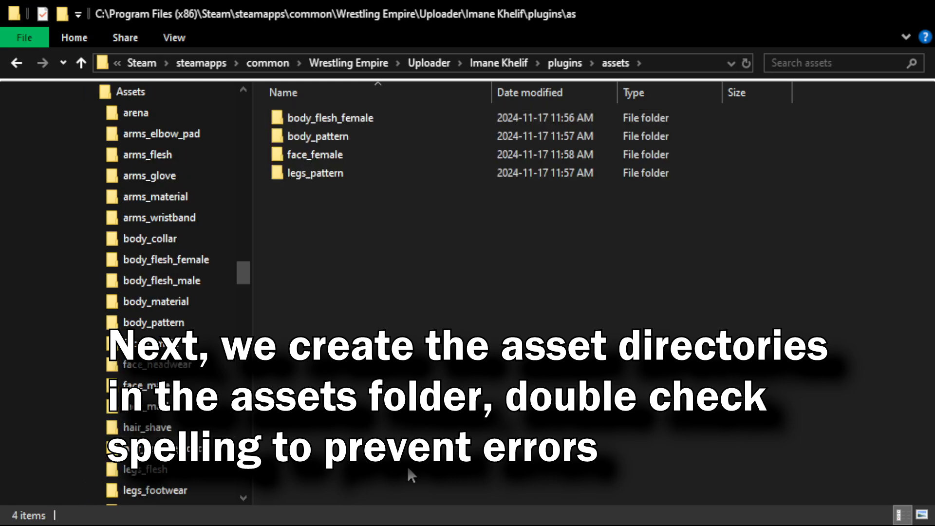
Step: Paste the copied assets into the mod's assets folder and move Imane Kelif.png into face_female
key("ctrl+v")
left_click(412, 473)
left_click(295, 196)
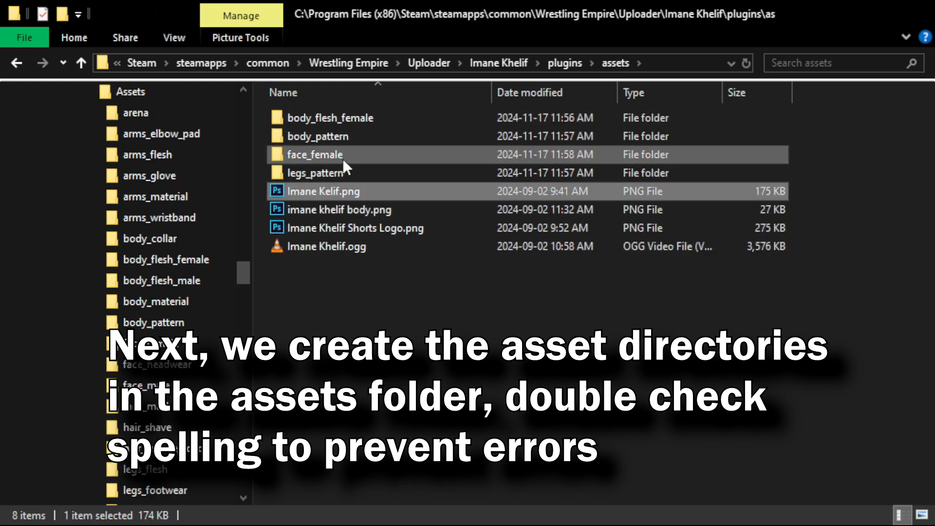
left_click_drag(297, 191, 343, 159)
Step: Move imane khelif body.png into body_pattern and Imane Khelif Shorts Logo.png into legs_pattern
left_click_drag(334, 194, 344, 130)
left_click(336, 191)
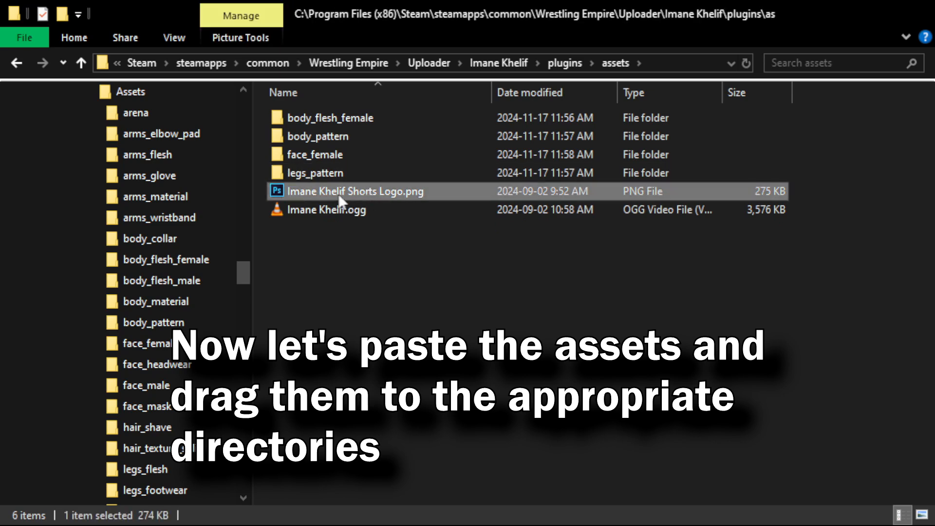
left_click_drag(335, 194, 347, 173)
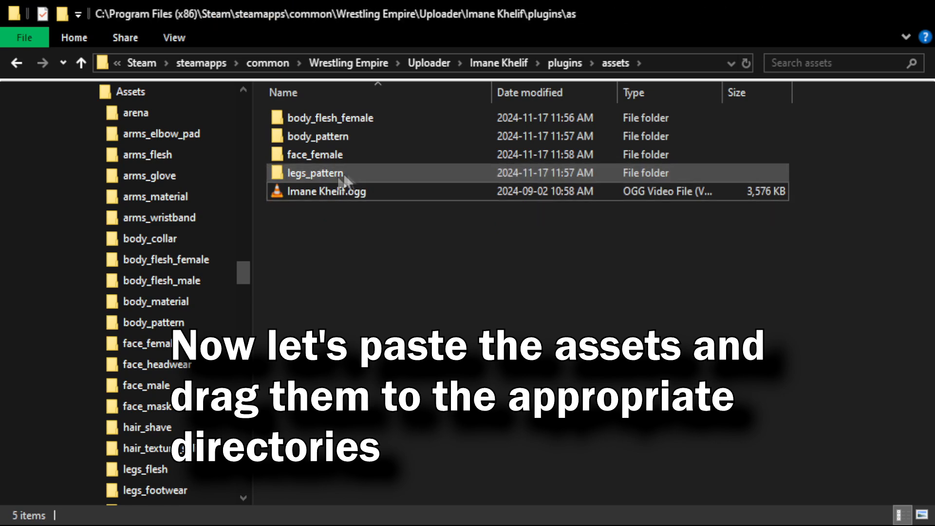
left_click(337, 195)
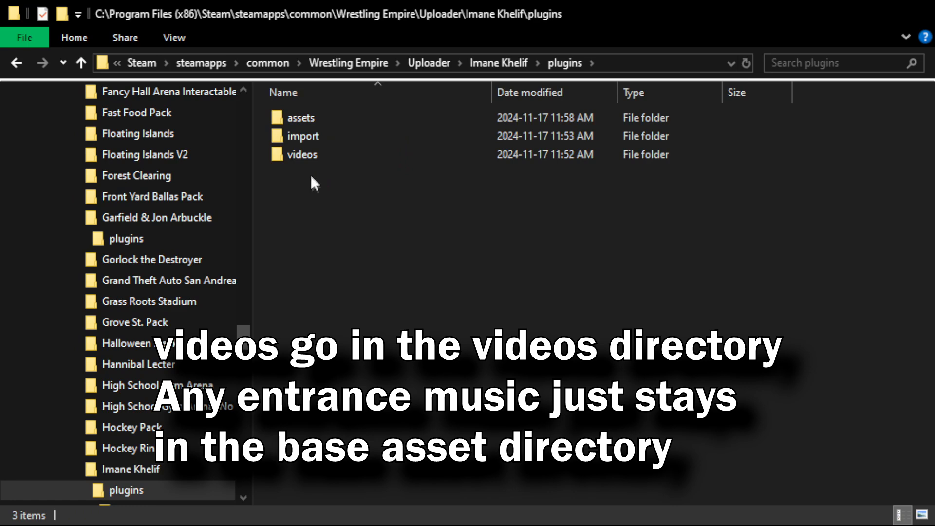
Step: Paste the copied video into the Imane Khelif mod's plugins\videos folder
left_click(302, 155)
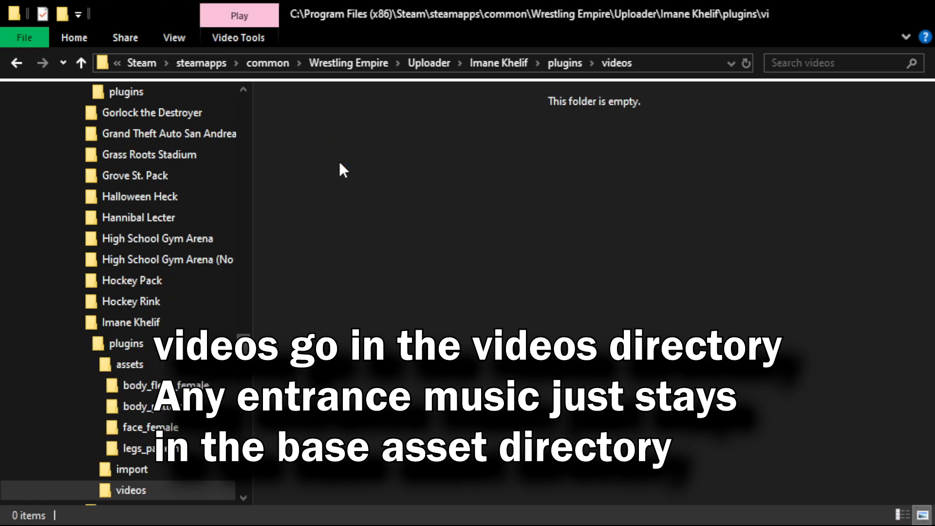
key("ctrl+v")
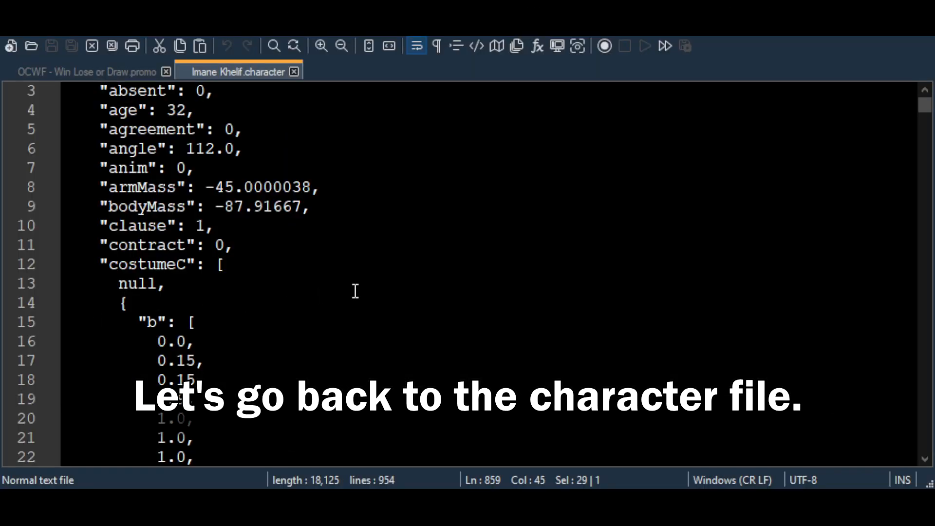
Step: Replace every "Manual" in Imane Khelif.character with "Imane Khelif", with case matching turned off
left_click(356, 291)
scroll(357, 290, "down", 17)
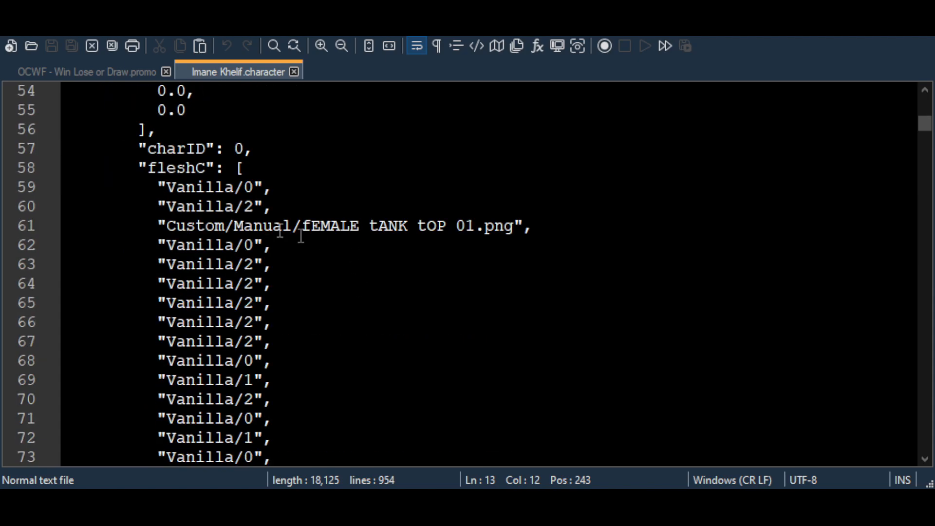
double_click(248, 229)
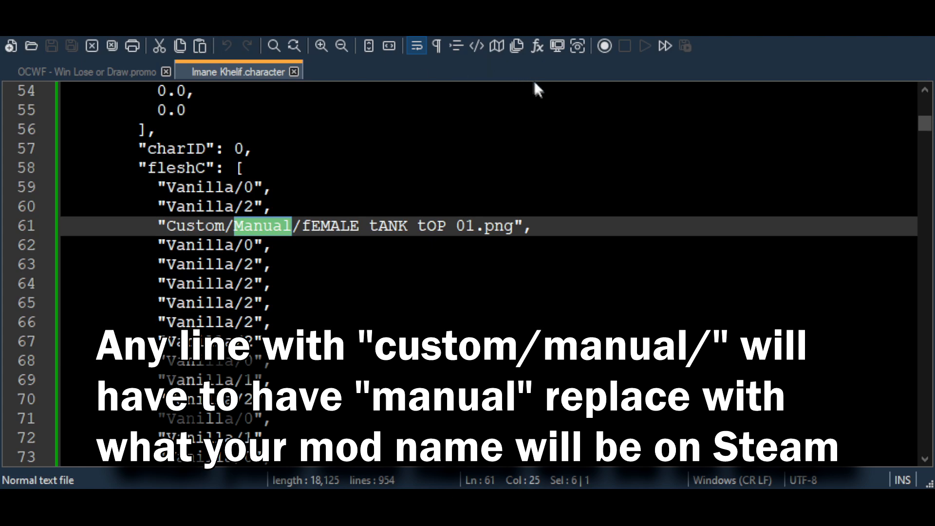
key("ctrl+h")
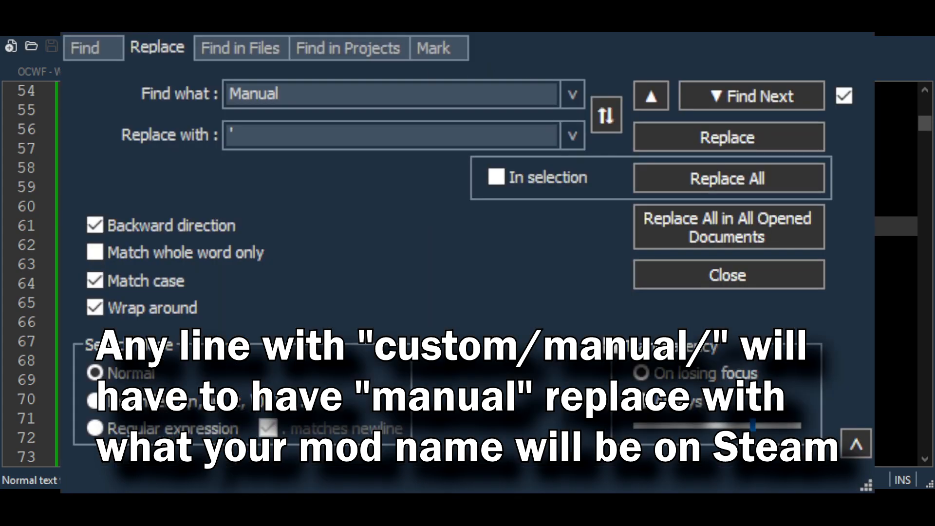
left_click(95, 281)
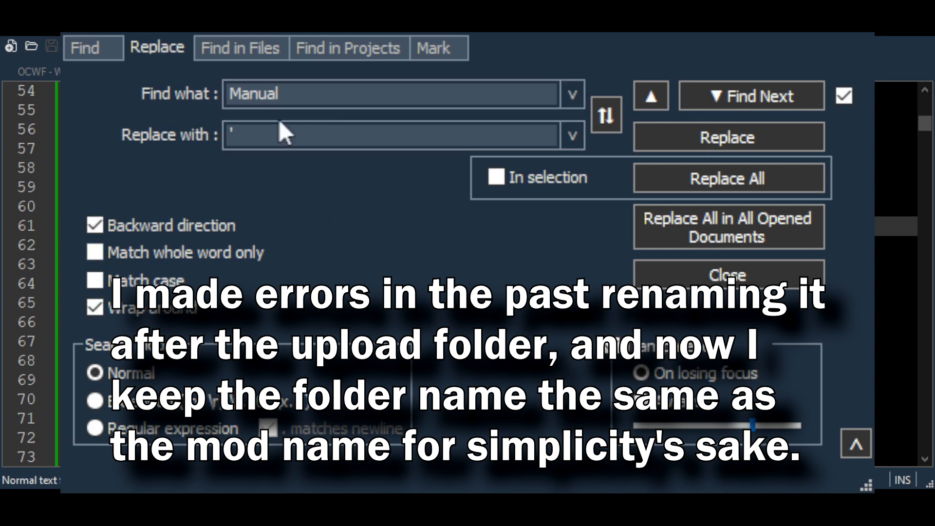
type("Imane Khelif")
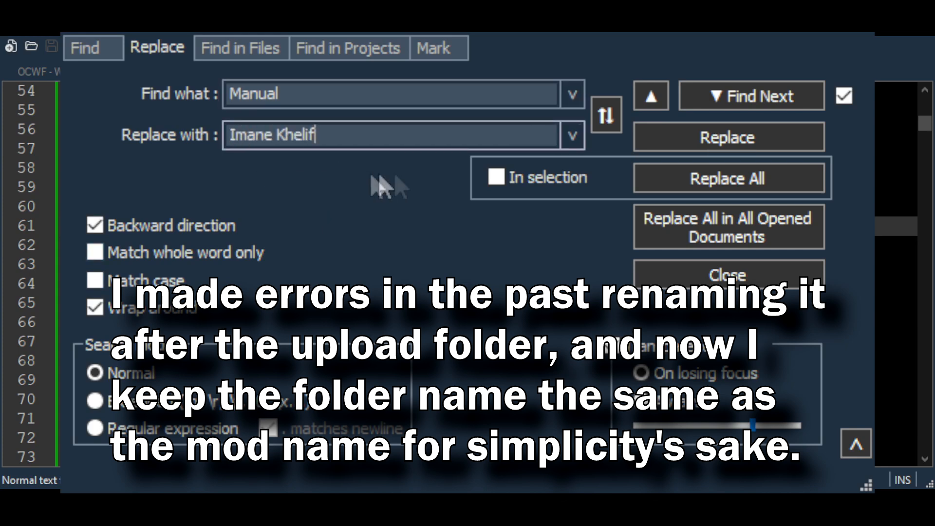
left_click(703, 172)
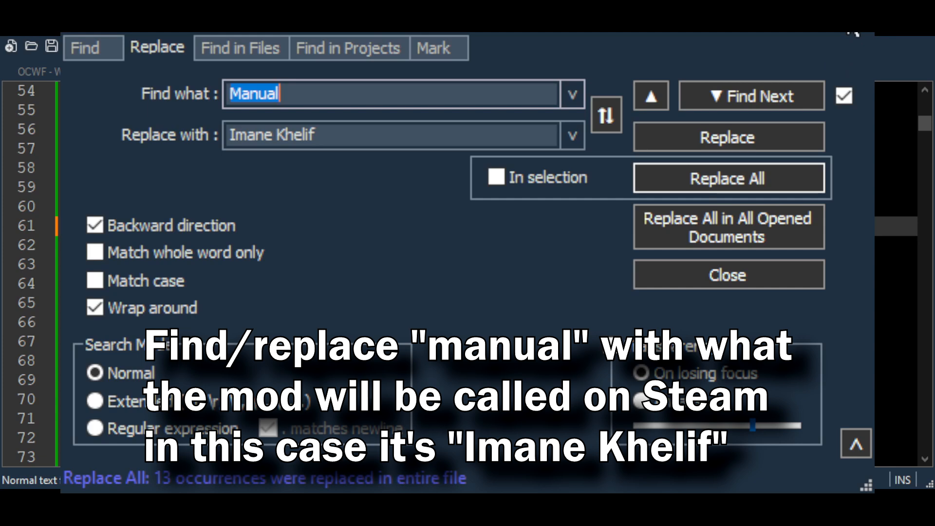
left_click(853, 33)
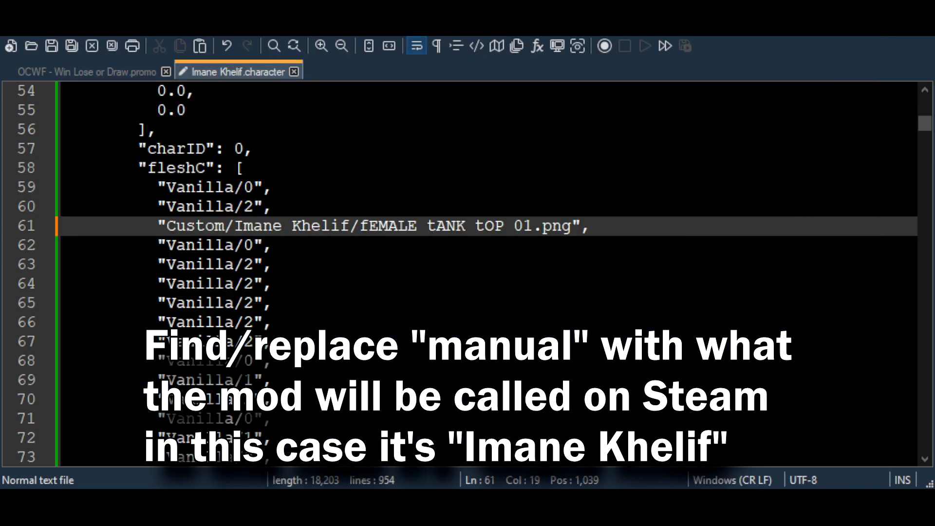
Step: Review the updated custom asset paths in the fleshC and textureC lists of Imane Khelif.character
left_click(374, 256)
scroll(375, 255, "down", 11)
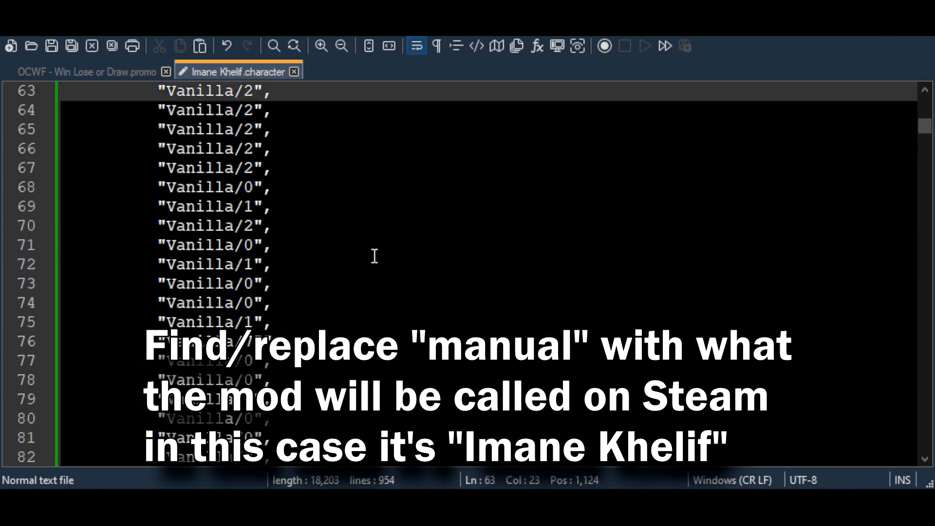
scroll(376, 255, "down", 20)
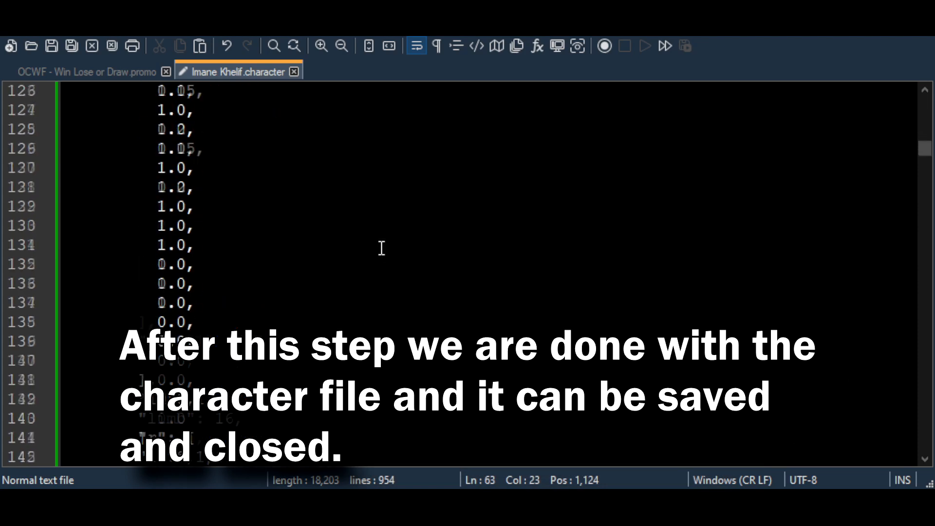
scroll(398, 242, "down", 16)
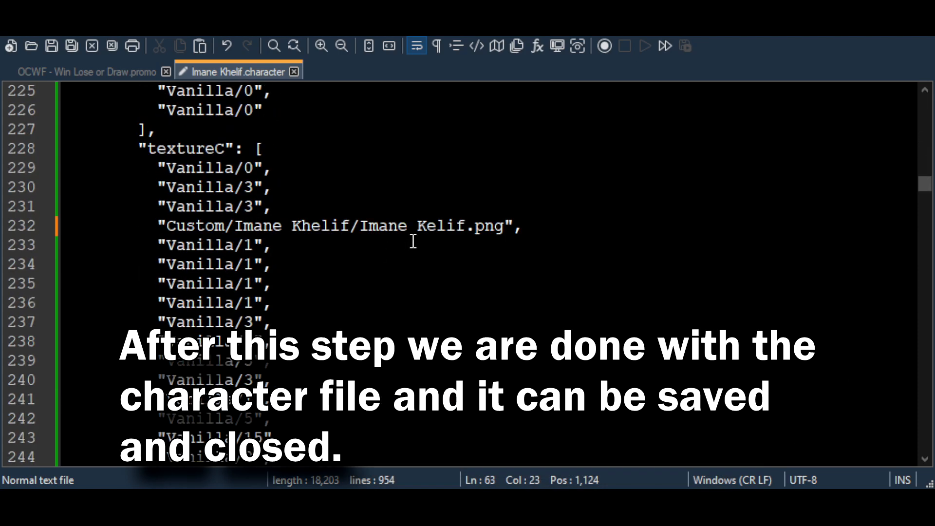
left_click_drag(270, 206, 406, 229)
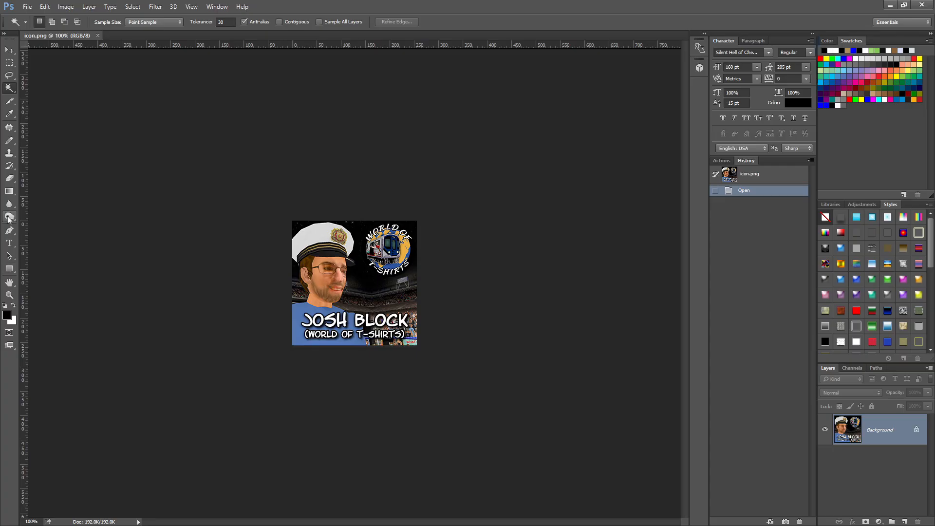
Step: In Photoshop, place the character screenshot over icon.png, scale it to about 41% and position the wrestler within the canvas
left_click_drag(0, 199, 292, 291)
left_click_drag(417, 248, 498, 199)
left_click_drag(393, 263, 404, 263)
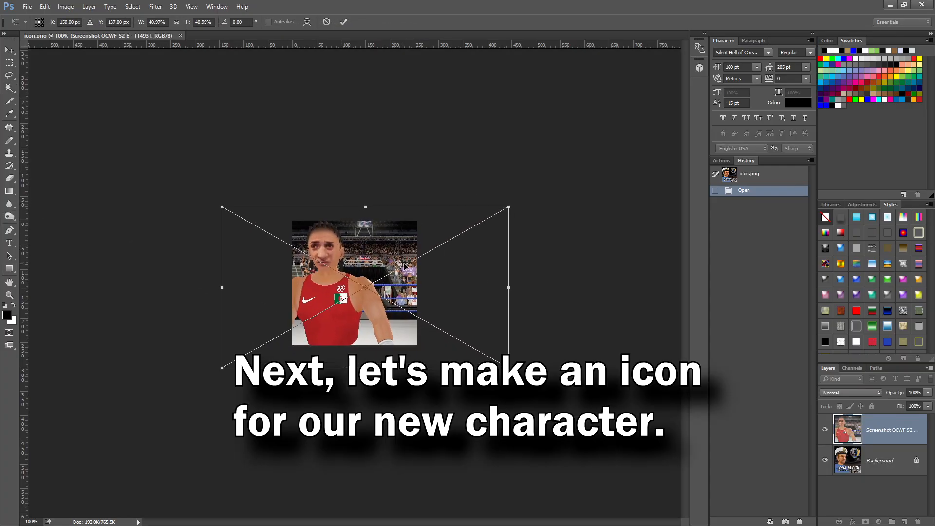
key("Return")
Step: Add a text layer with the pasted title "Imane Khelif" on the icon and set its font size to 32 pt
key("t")
left_click(358, 246)
key("ctrl+v")
key("ctrl+a")
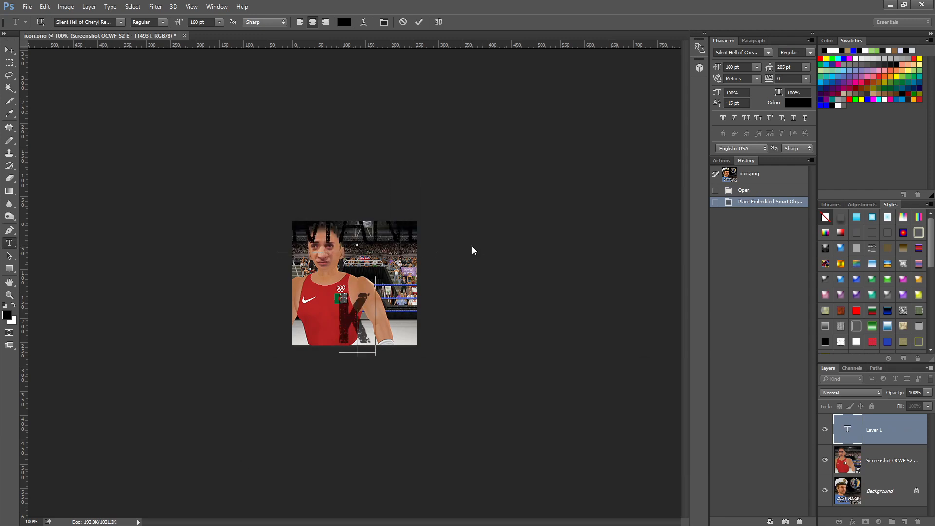
left_click(211, 22)
type("149")
key("Return")
type("32")
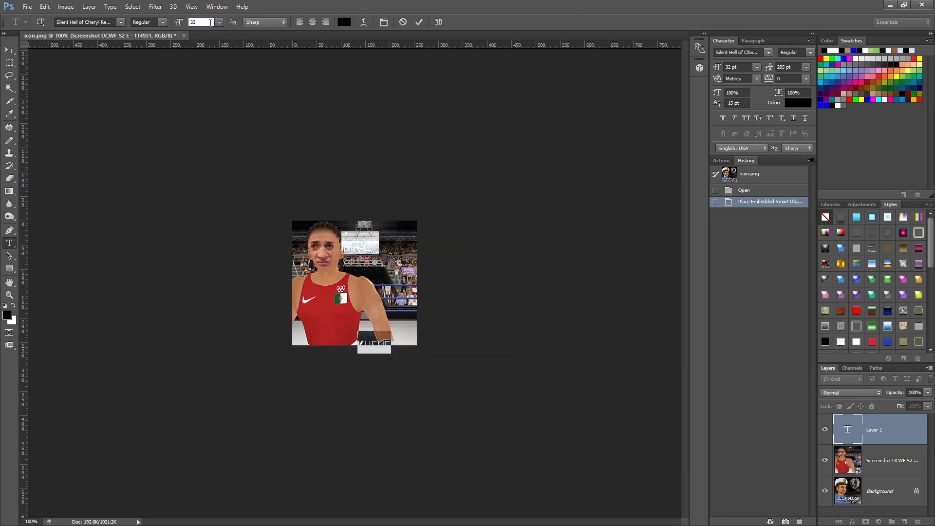
Step: Set the title's baseline shift to 0 pt and leading to Auto, and align the text left
double_click(738, 103)
type("0")
left_click(806, 68)
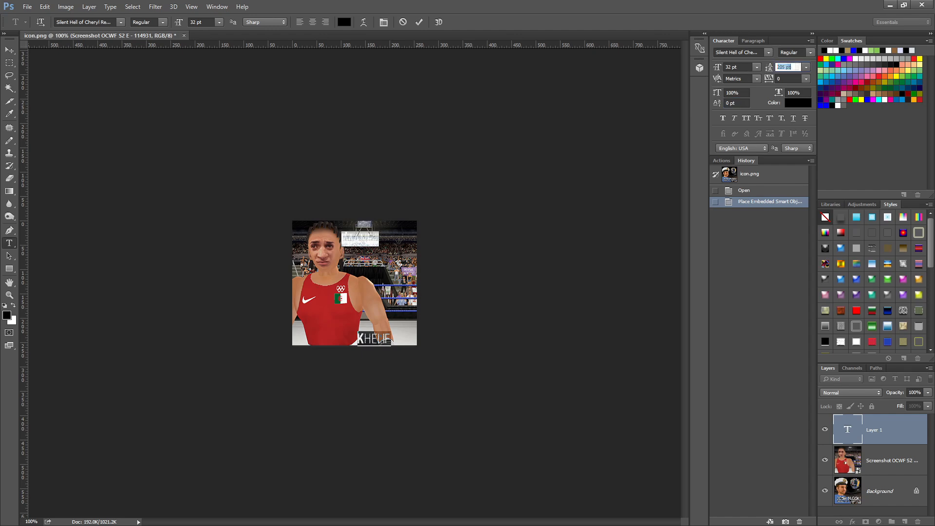
left_click(793, 78)
left_click(299, 22)
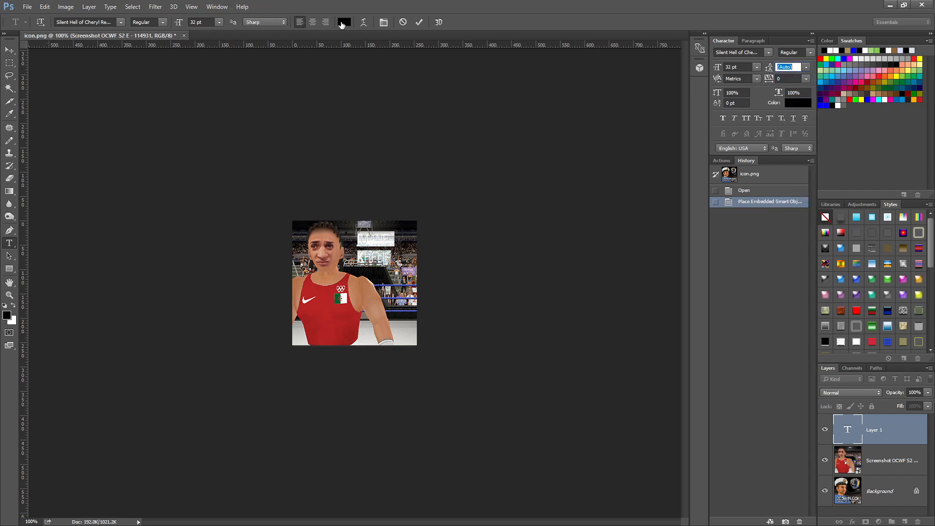
Step: Change the title's font to The Bold Font Bold and its colour to yellow
left_click(120, 22)
type("the")
left_click(113, 58)
left_click(828, 59)
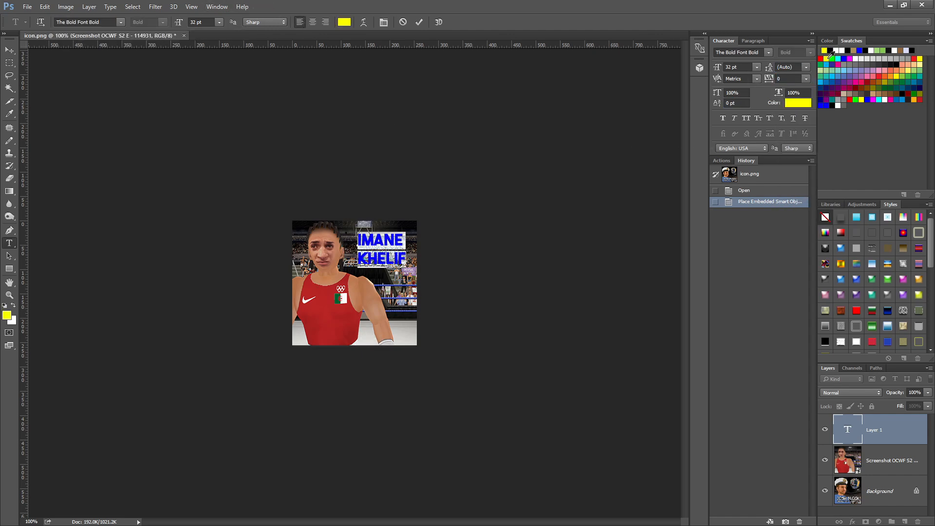
Step: Add a drop shadow and an outer glow to the title's text layer
double_click(901, 431)
left_click(493, 267)
left_click(485, 242)
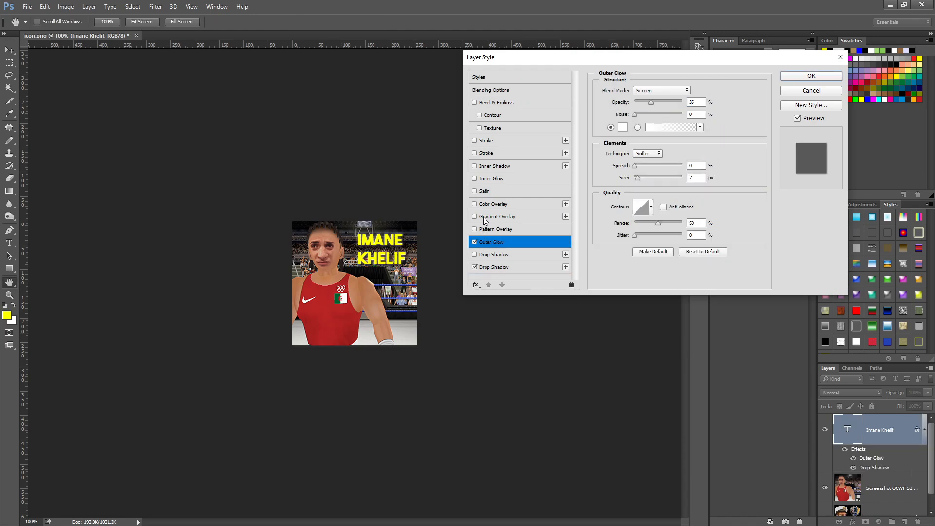
Step: Add a stroke to the title, pick its colour, and apply the layer style
left_click(475, 154)
left_click(622, 167)
left_click(638, 448)
mouse_move(618, 358)
left_mouse_down()
mouse_move(621, 339)
mouse_move(522, 360)
mouse_move(502, 461)
left_mouse_up()
left_click(727, 332)
double_click(693, 91)
left_click(811, 76)
Step: Move the title slightly up in the icon's upper-right area and enlarge it proportionally to about 37.88 pt
scroll(428, 196, "up", 3)
scroll(427, 197, "down", 1)
key("v")
left_click_drag(428, 197, 439, 182)
key("ctrl+t")
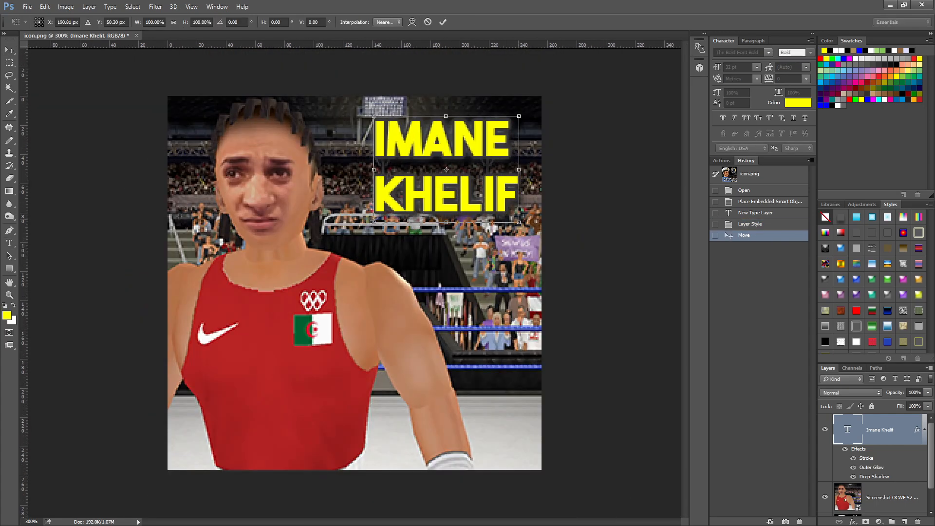
left_click_drag(374, 222, 347, 241)
key("Return")
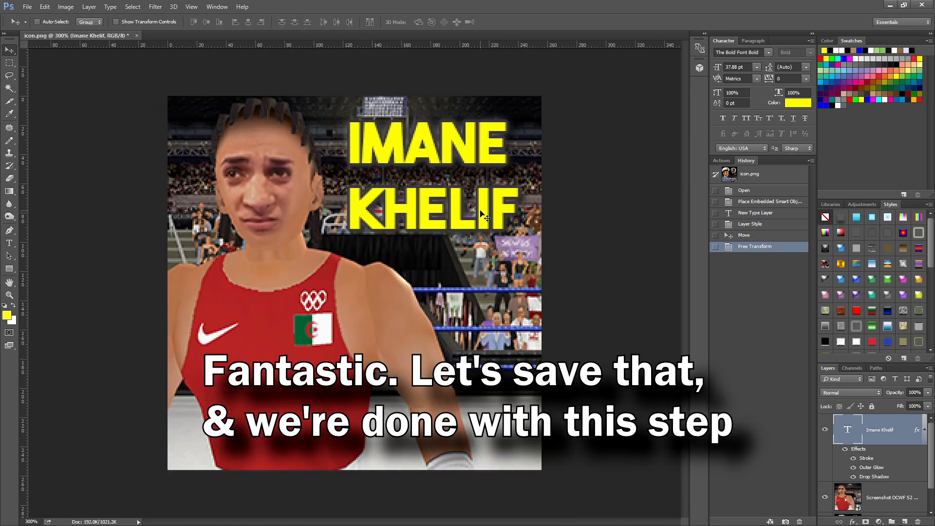
Step: Save the finished icon as a PNG over the existing icon.png in the Imane Khelif mod folder, accepting the PNG options
key("ctrl+s")
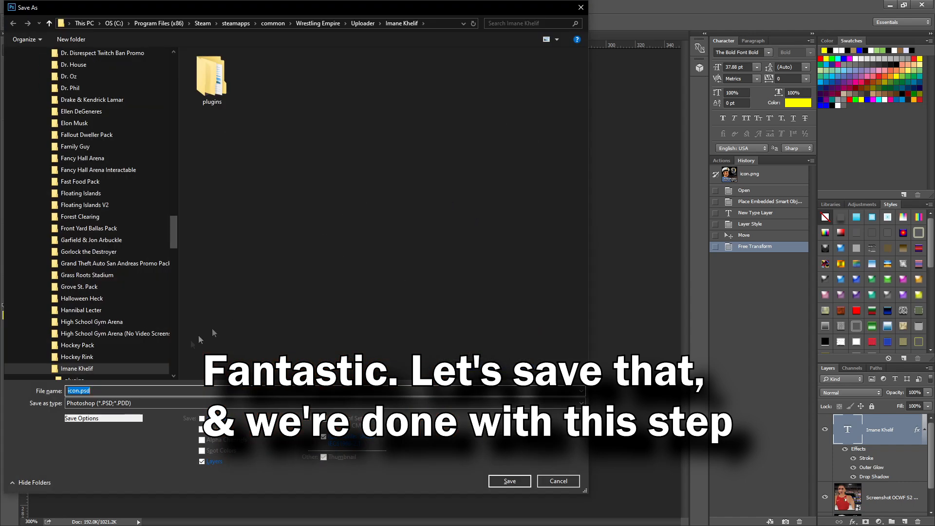
left_click(89, 406)
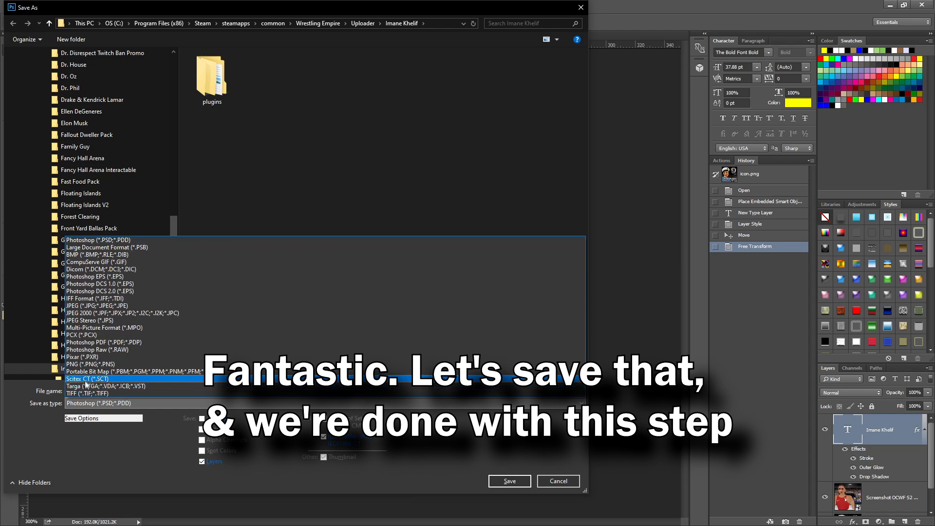
left_click(88, 366)
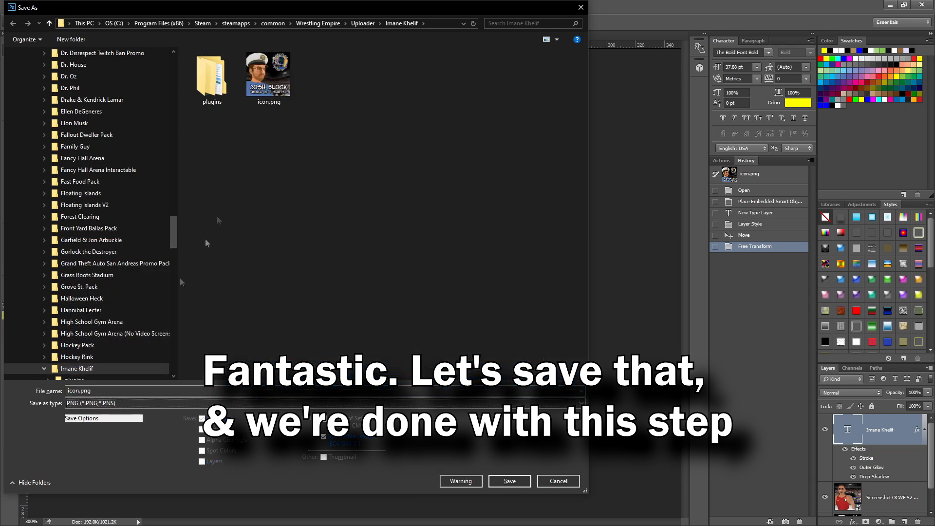
double_click(262, 91)
left_click(490, 268)
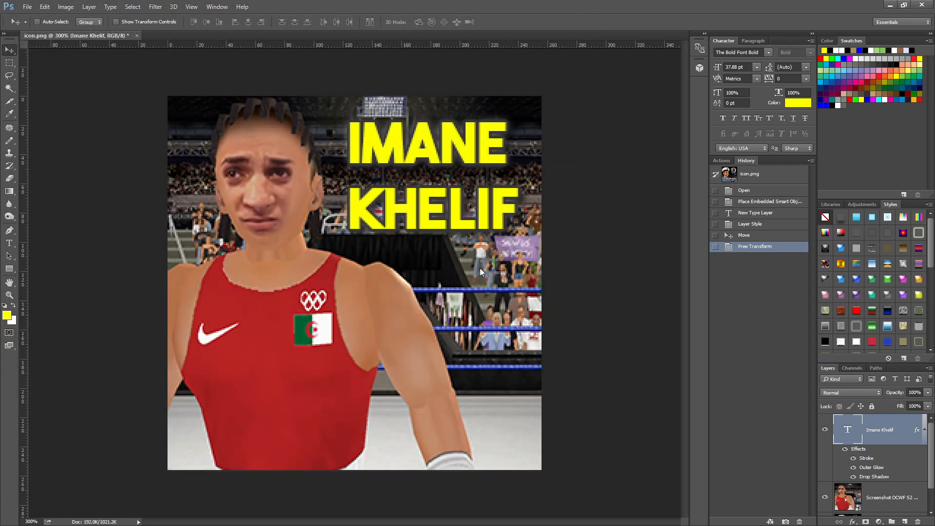
left_click(487, 164)
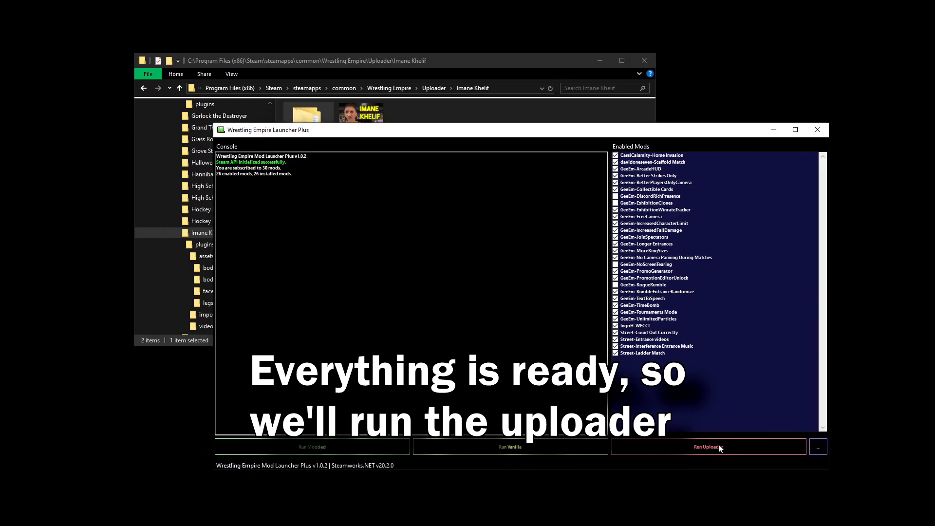
Step: Run the uploader from Wrestling Empire Launcher Plus and delete the duplicate folders Imane Khelif (1) and Imane Khelif (2) from the Uploader folder
left_click(720, 445)
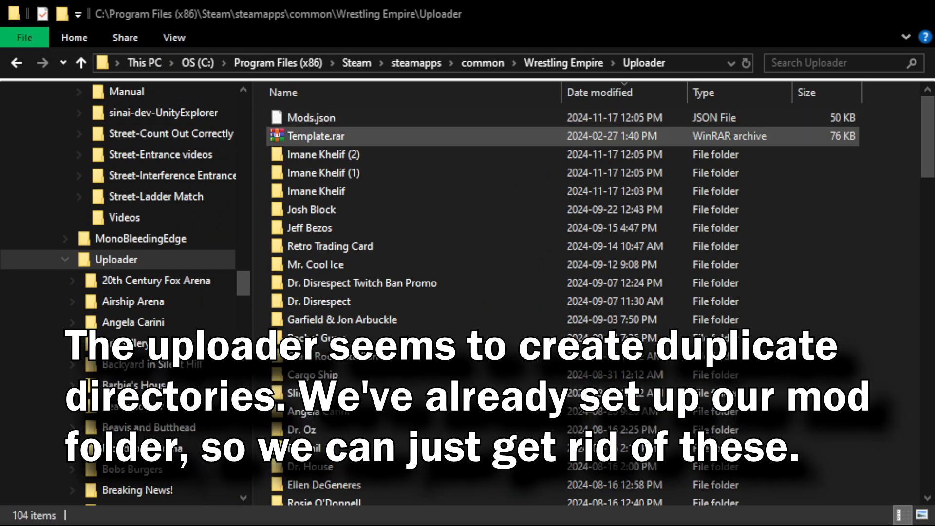
left_click(316, 154)
left_click(335, 172, "ctrl")
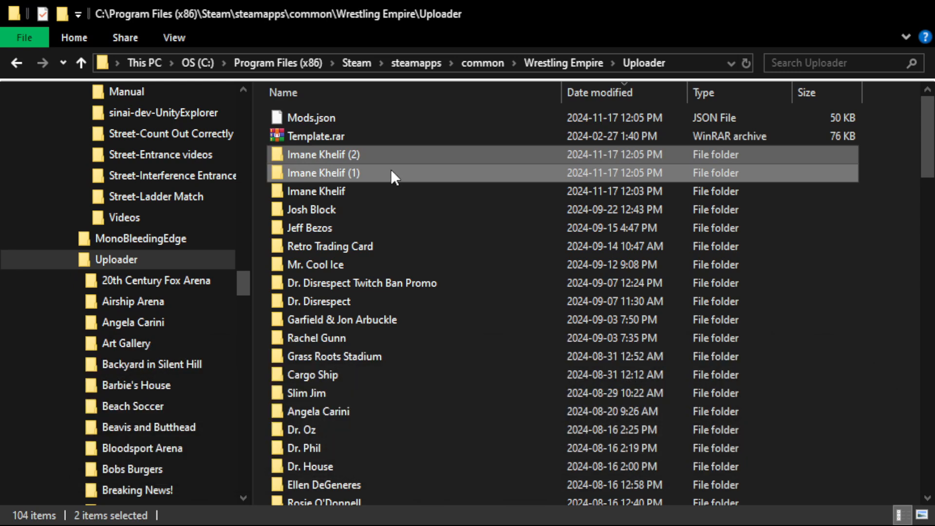
key("Delete")
left_click(373, 157)
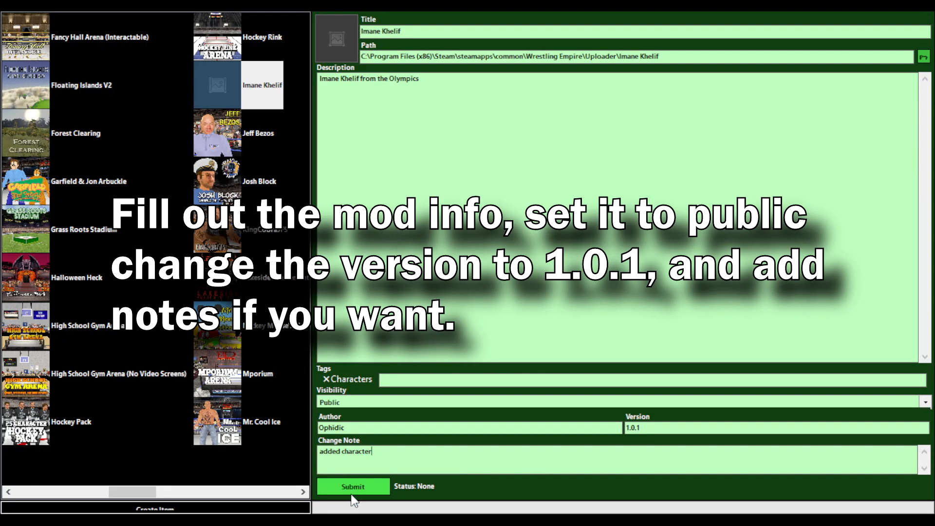
Step: Submit the Imane Khelif mod as a public Characters item, version 1.0.1, with the change note "added character"
left_click(352, 495)
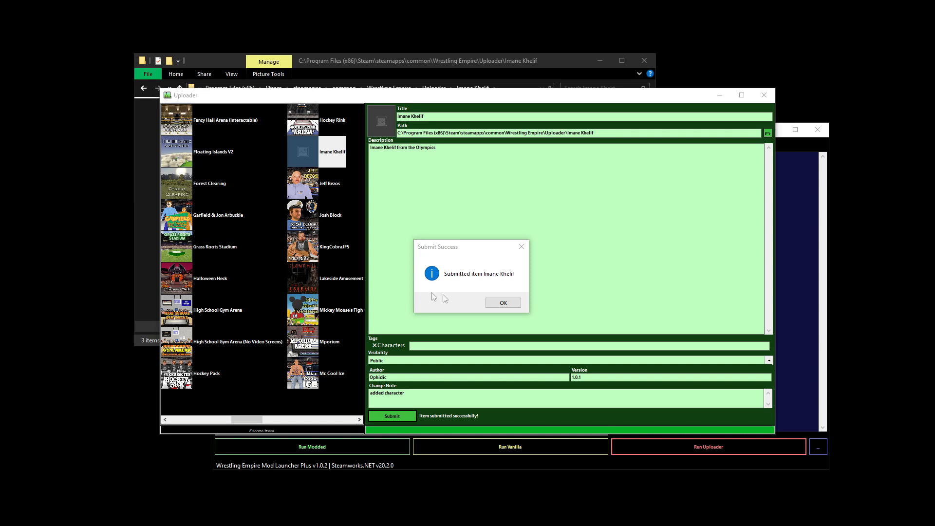
left_click(504, 304)
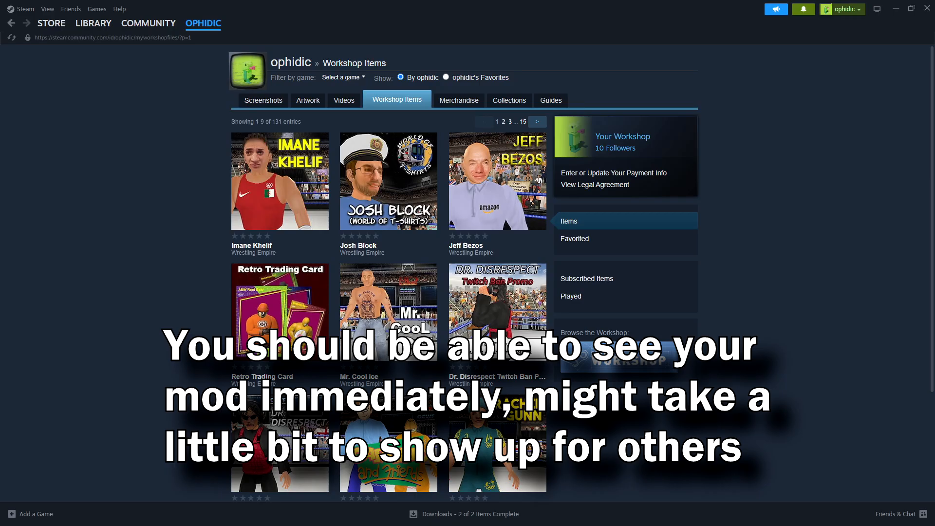
Step: Open the Imane Khelif Workshop item in Steam and upload Screenshot OCWF S2 E - 114931.jpg to its images
left_click(291, 197)
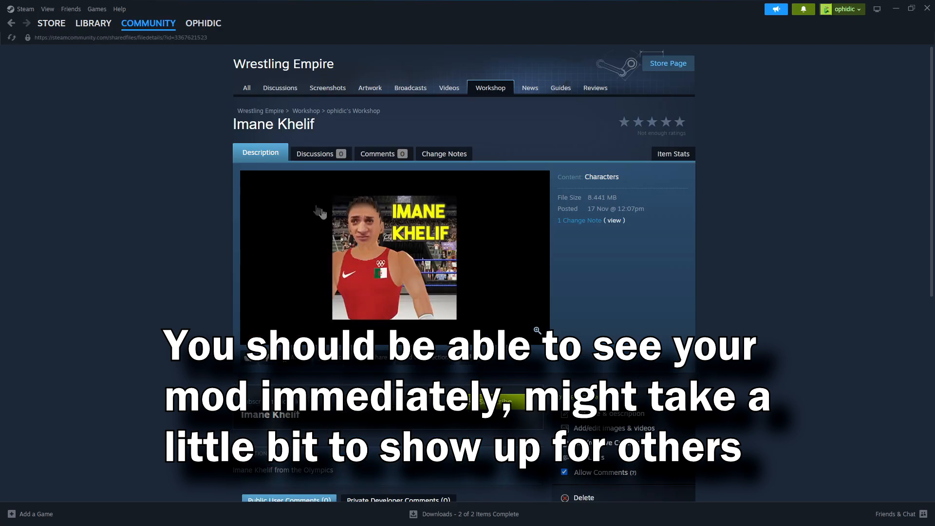
scroll(668, 294, "down", 2)
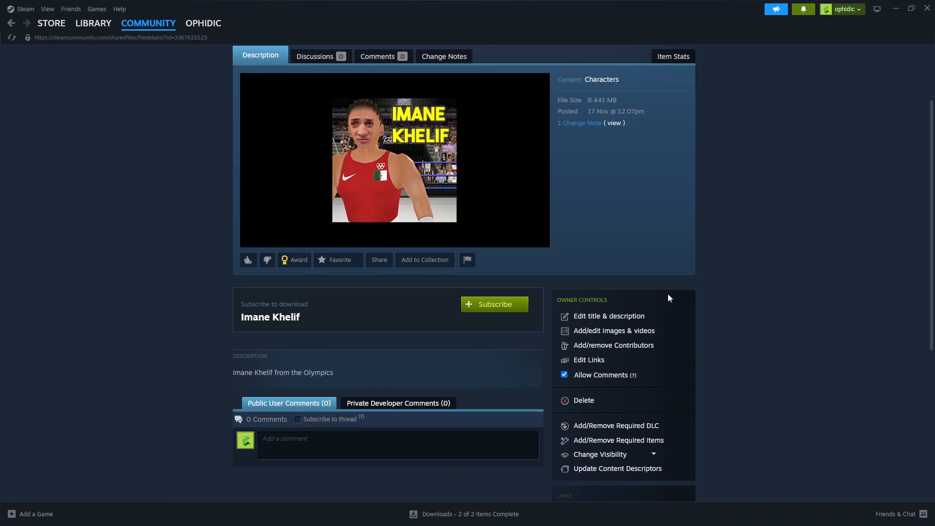
left_click(632, 331)
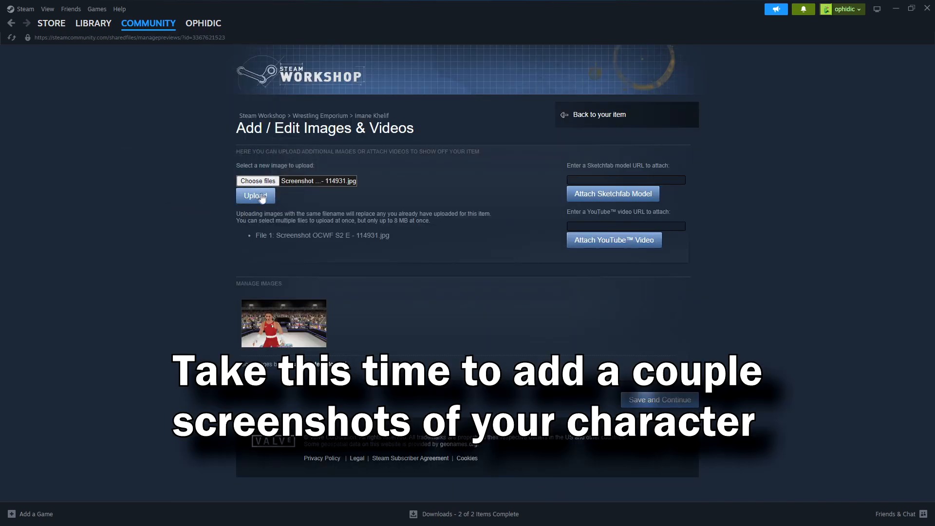
left_click(258, 196)
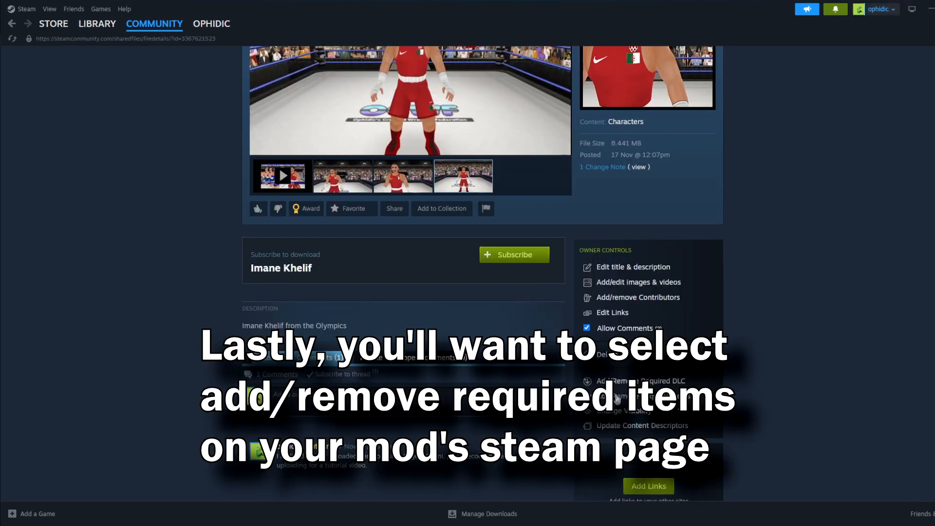
Step: Mark IngoH's WECCL from the favourites as a required item for the mod and return to the mod's Workshop page
left_click(592, 380)
scroll(411, 192, "down", 4)
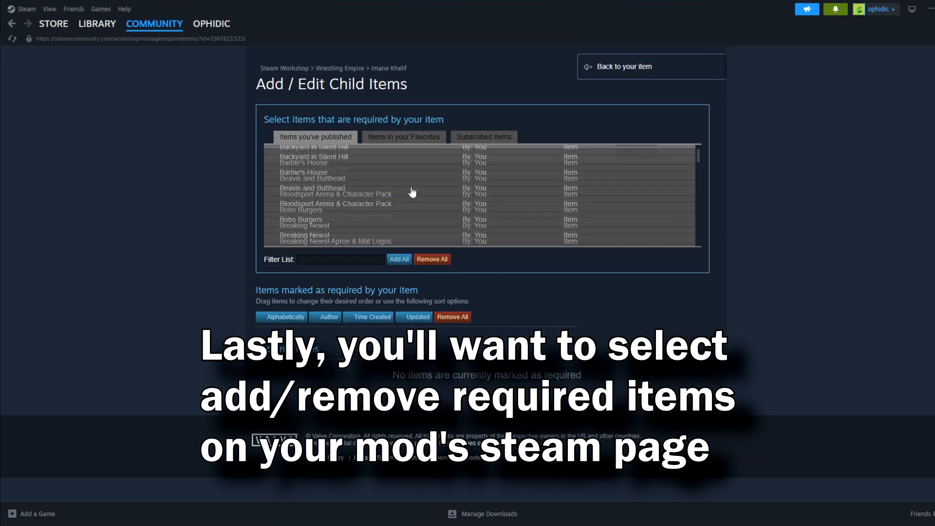
left_click(396, 137)
scroll(362, 169, "down", 10)
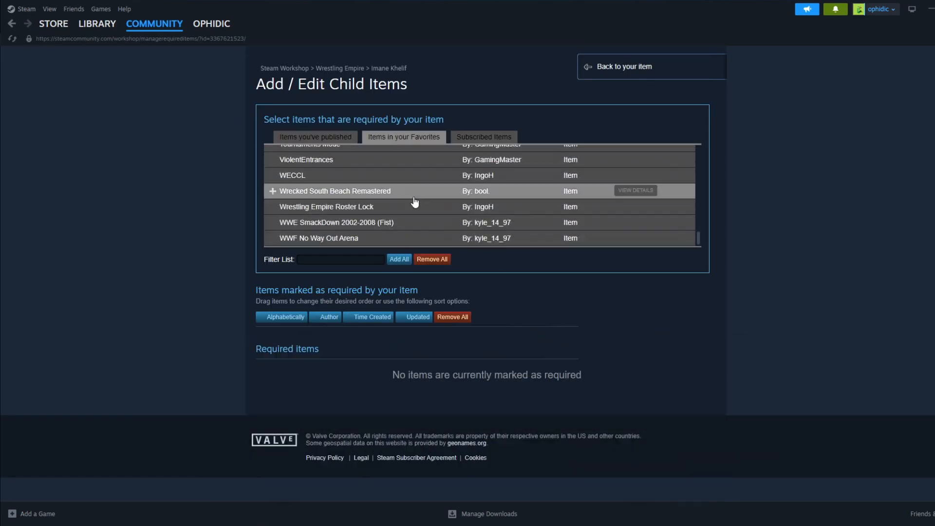
left_click(320, 177)
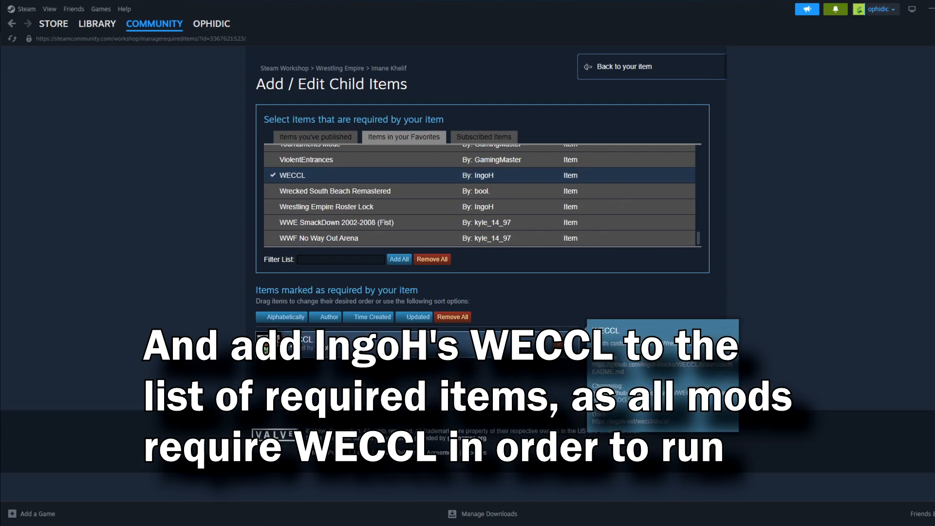
left_click(678, 383)
scroll(681, 390, "down", 5)
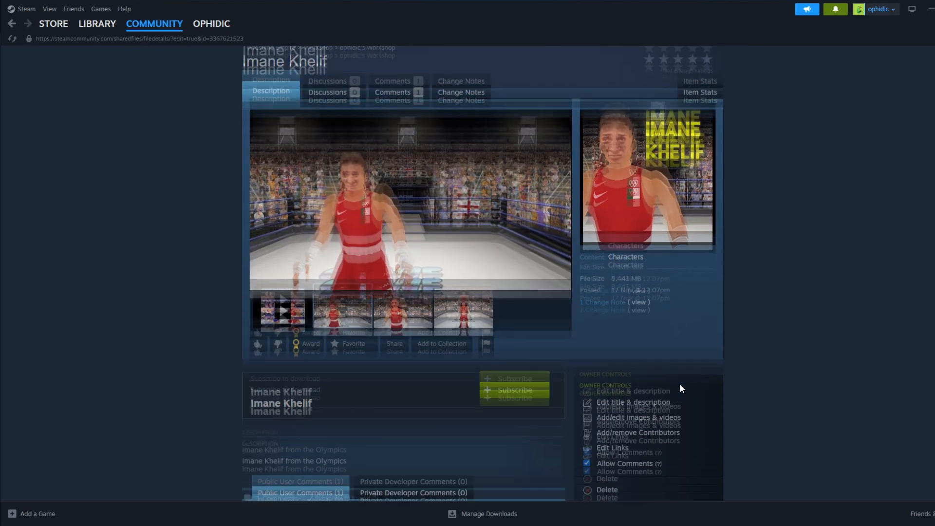